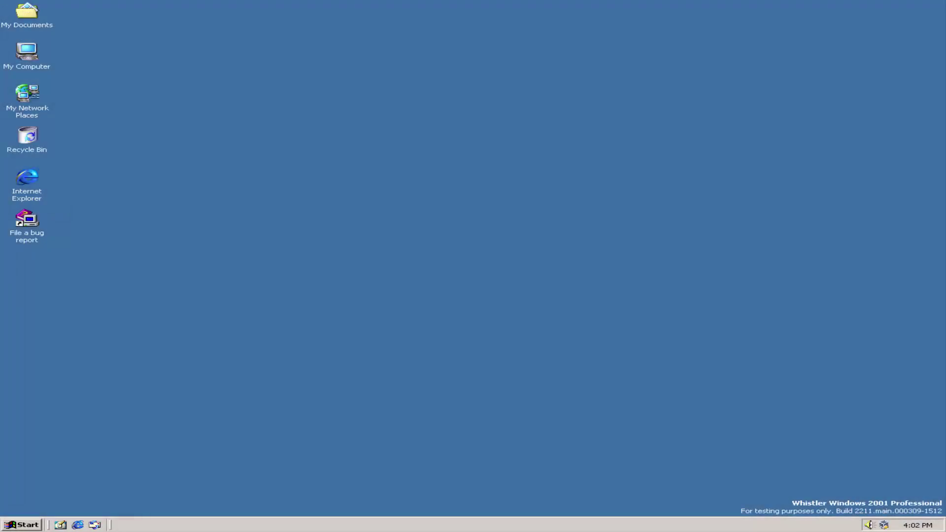
# Step: Open My Computer and try opening the CD_ROM (D:) drive, dismissing the Program Not Found message
pyautogui.doubleClick(26, 52)
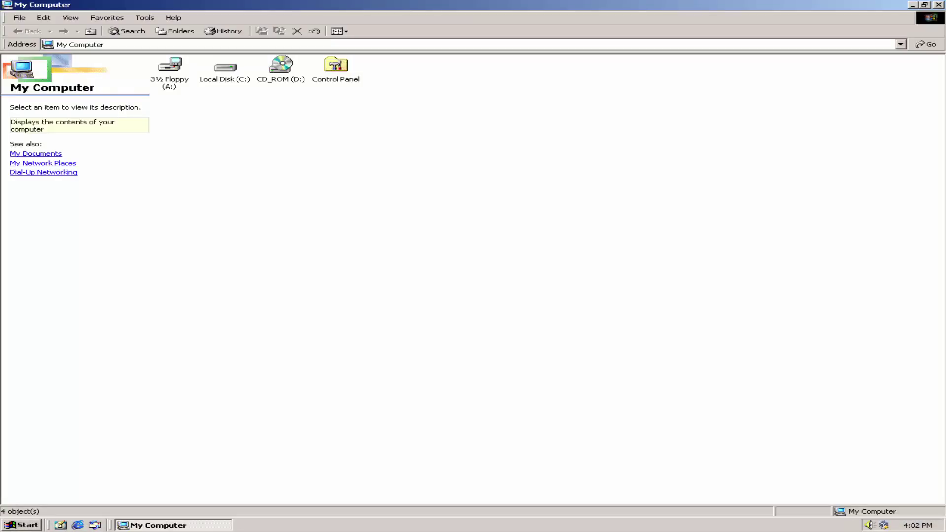
pyautogui.doubleClick(281, 67)
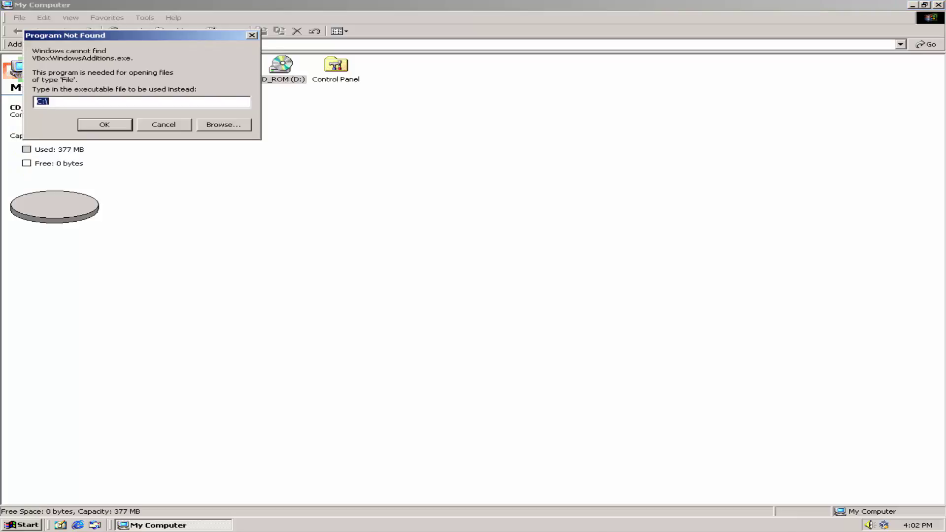
pyautogui.press('Escape')
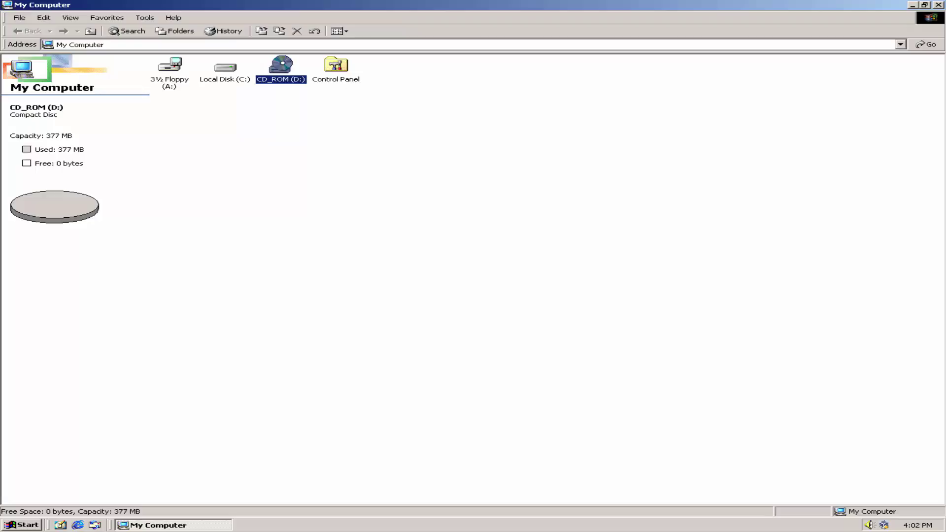
pyautogui.press('Return')
pyautogui.press('Tab')
pyautogui.press('Tab')
pyautogui.press('Tab')
pyautogui.press('Return')
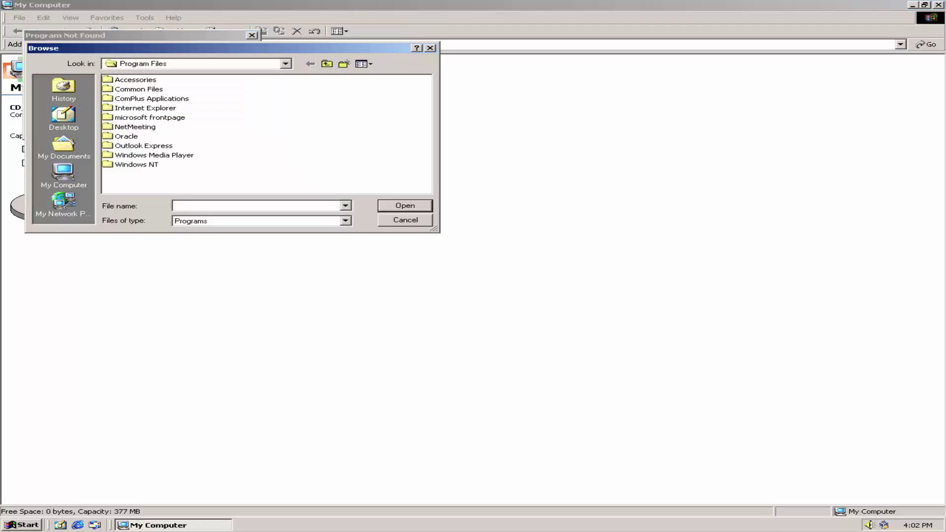
pyautogui.press('Escape')
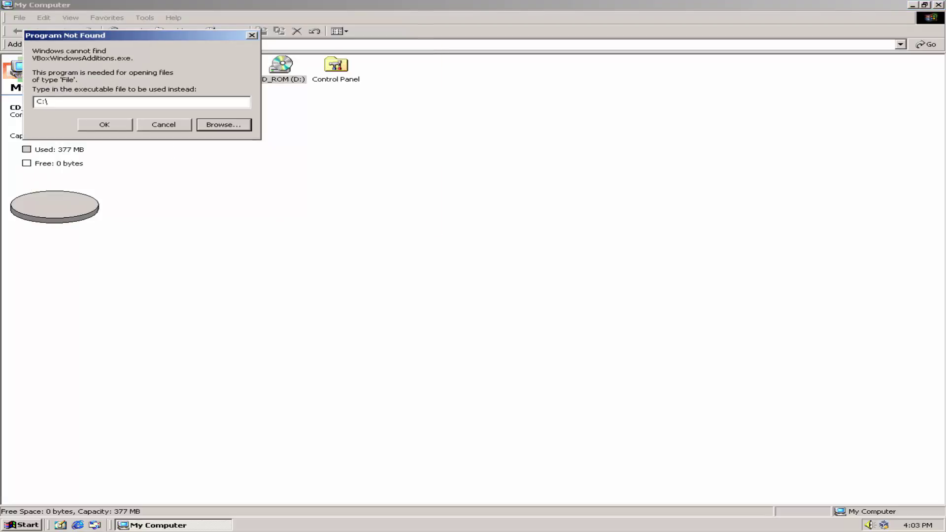
pyautogui.press('Escape')
# Step: Explore the CD_ROM (D:) drive and run its SETUP program
pyautogui.hotkey('shift', 'F10')
pyautogui.press('Down')
pyautogui.press('Down')
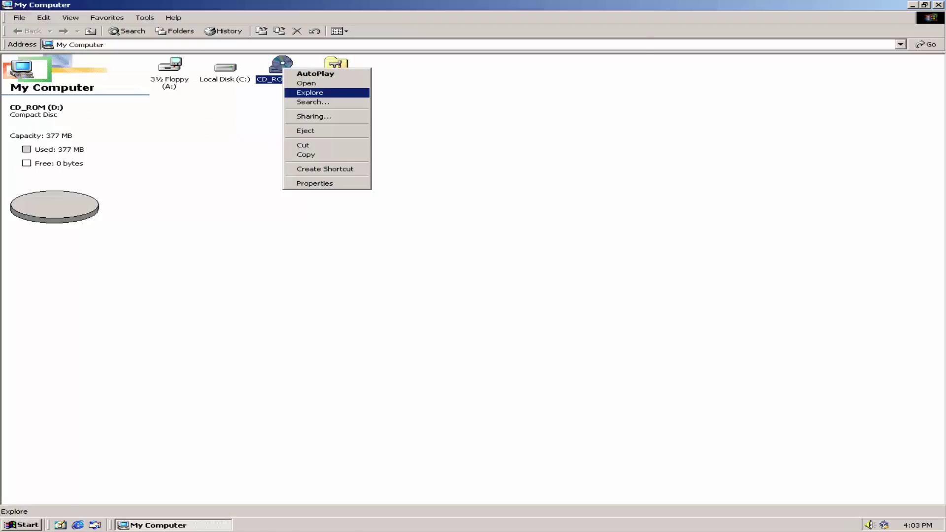
pyautogui.press('Return')
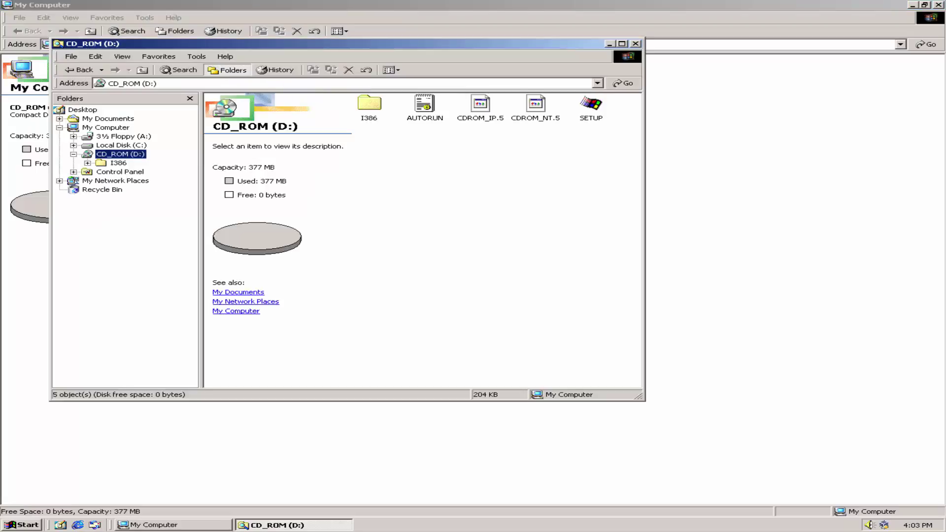
pyautogui.press('Tab')
pyautogui.press('s')
pyautogui.press('Return')
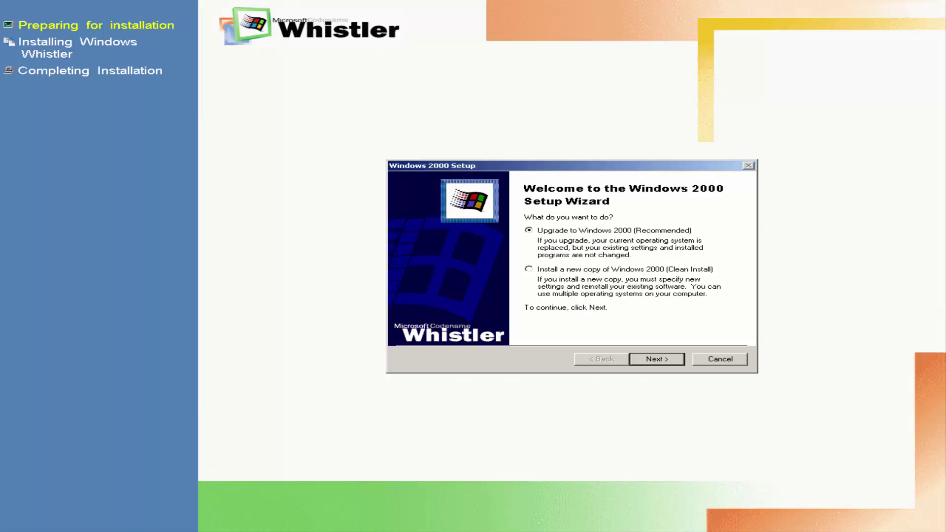
# Step: Choose a Clean Install and accept the licence agreement
pyautogui.click(528, 269)
pyautogui.press('Return')
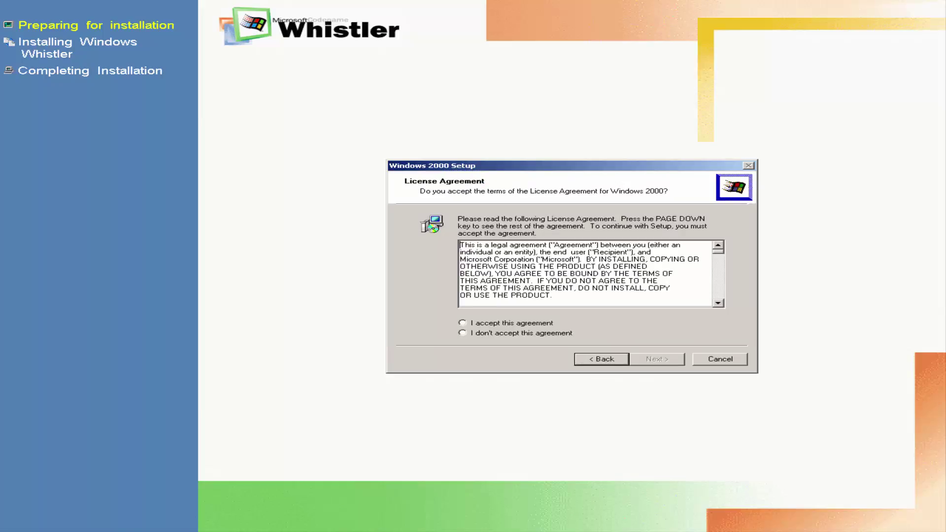
pyautogui.click(462, 323)
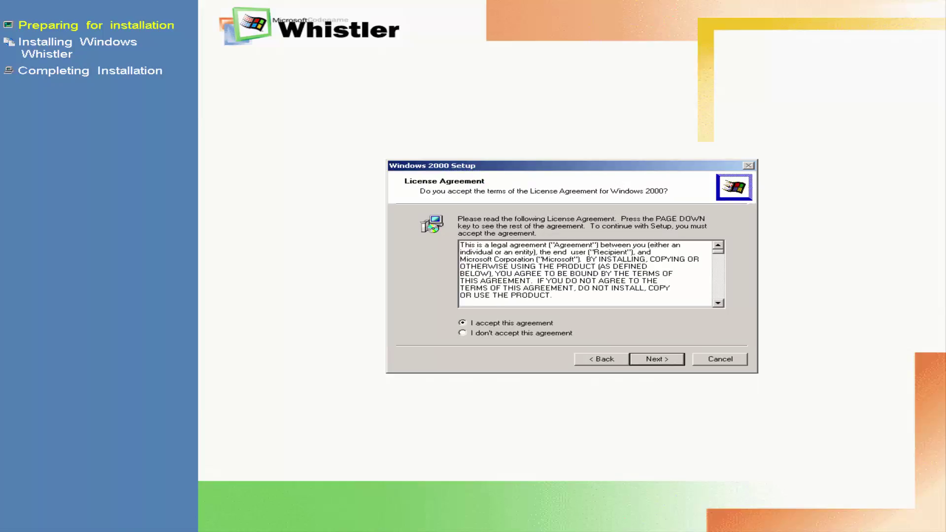
pyautogui.press('Return')
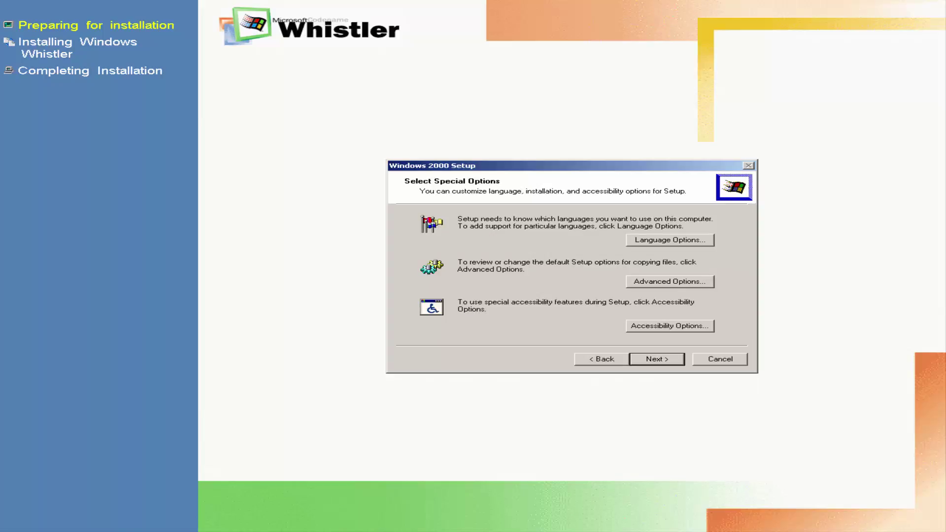
# Step: Leave Advanced Options unchanged and finish the first setup stage before the restart
pyautogui.hotkey('alt', 'a')
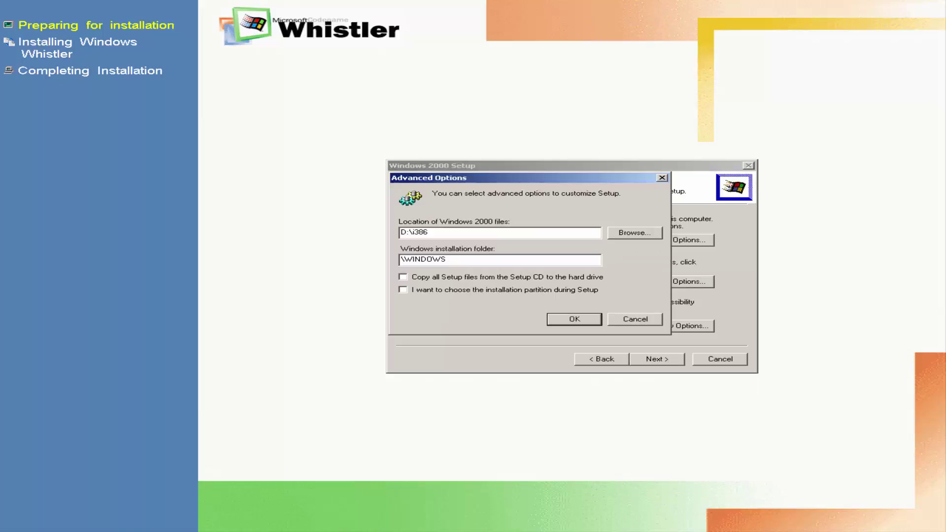
pyautogui.press('Return')
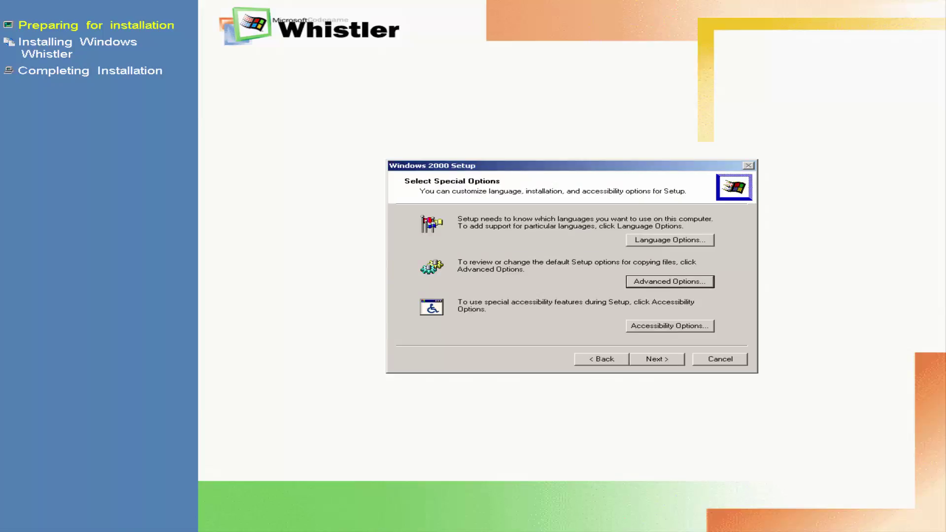
pyautogui.hotkey('alt', 'n')
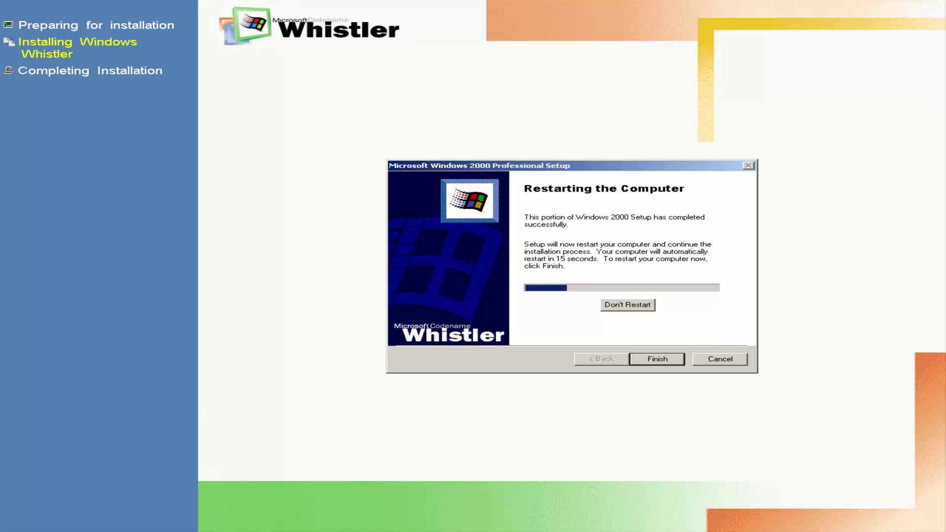
pyautogui.click(627, 305)
# Step: Restart now and boot into Microsoft Windows 2000 Professional Setup
pyautogui.press('Return')
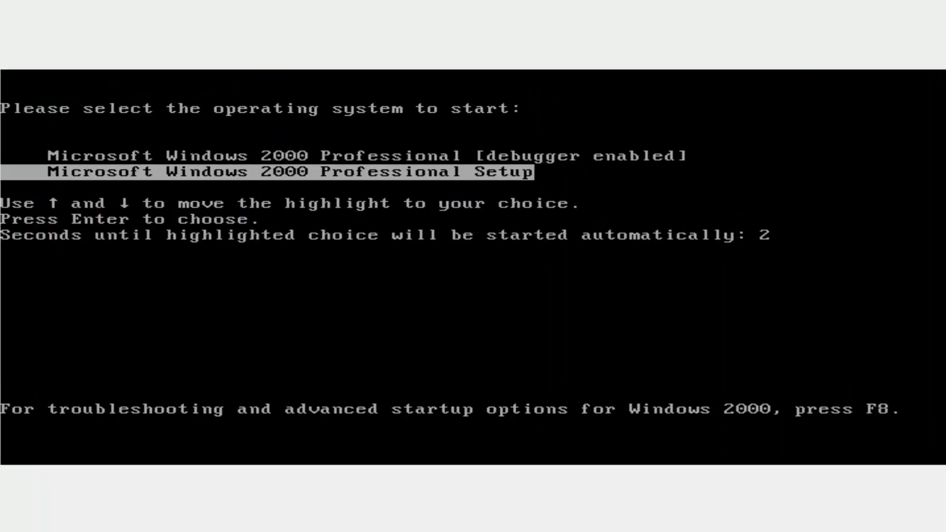
pyautogui.press('Return')
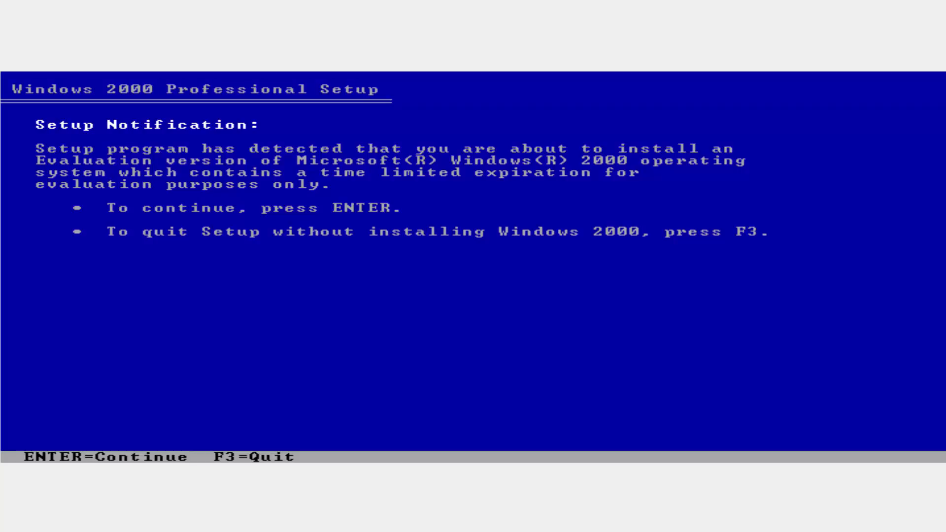
# Step: Acknowledge the evaluation notice and install onto partition C: despite the existing-system warning
pyautogui.press('Return')
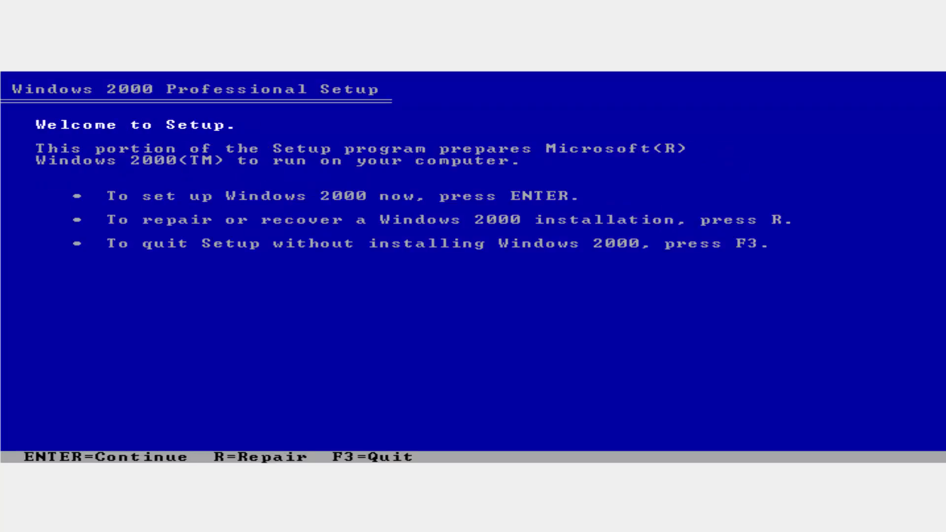
pyautogui.press('Return')
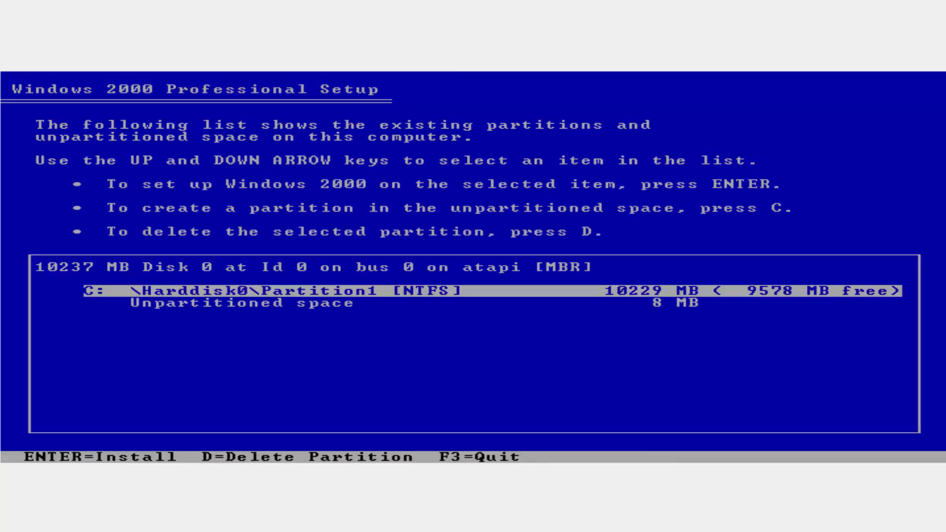
pyautogui.press('Return')
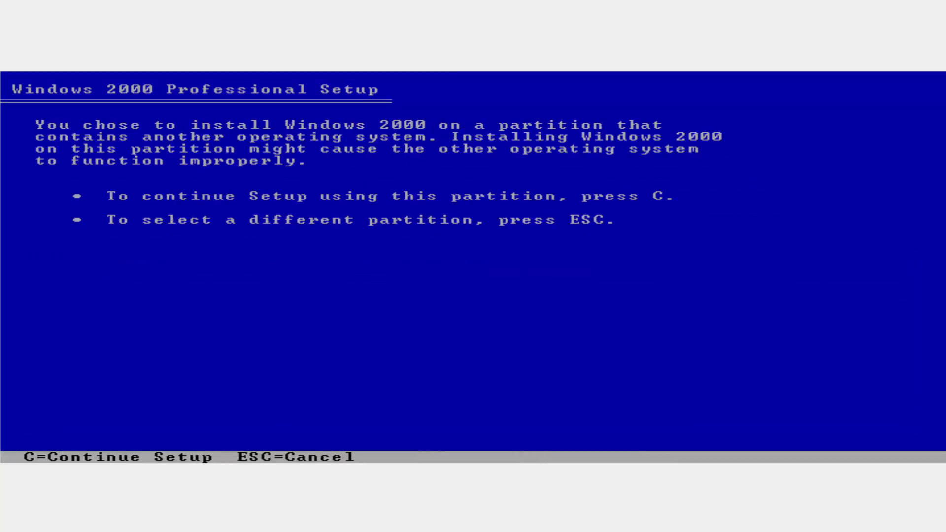
pyautogui.press('c')
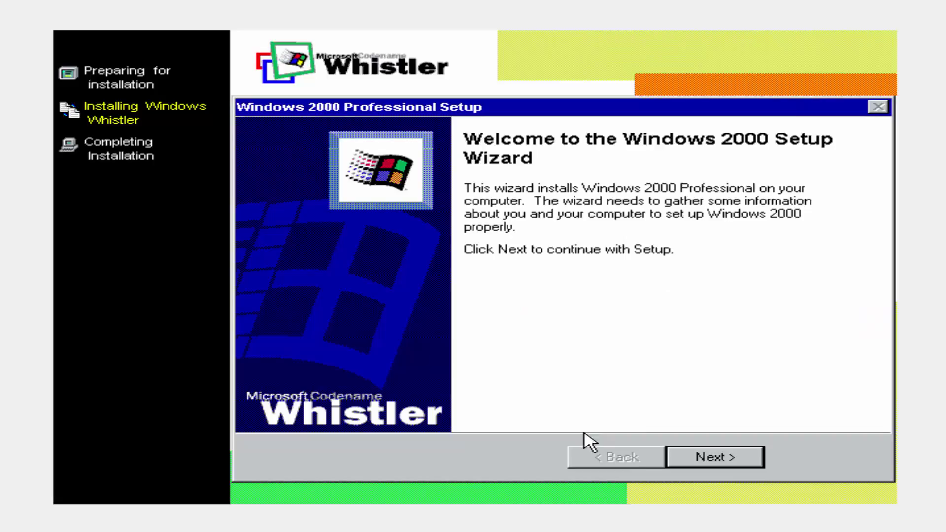
# Step: Keep default regional settings, enter the owner's name and organization 'Windows Whistler'
pyautogui.click(708, 457)
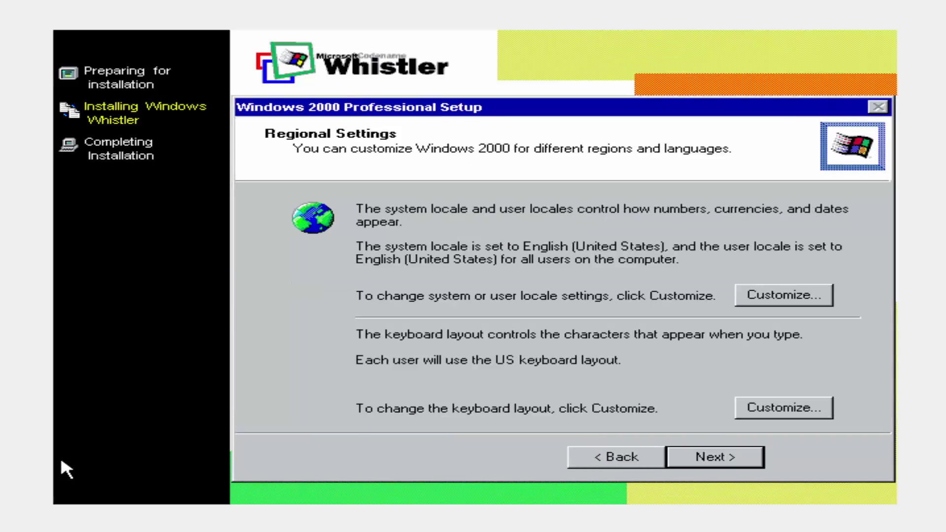
pyautogui.click(692, 456)
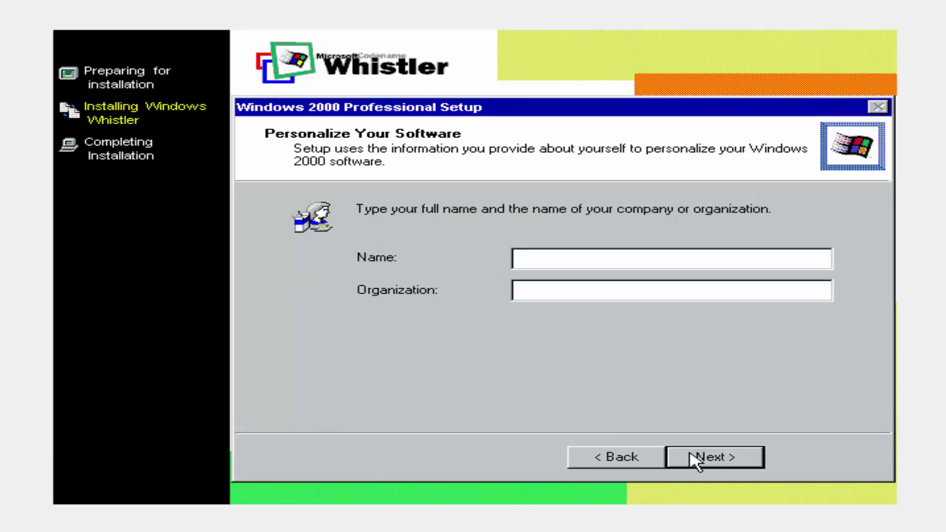
pyautogui.write('VirusAlertablw')
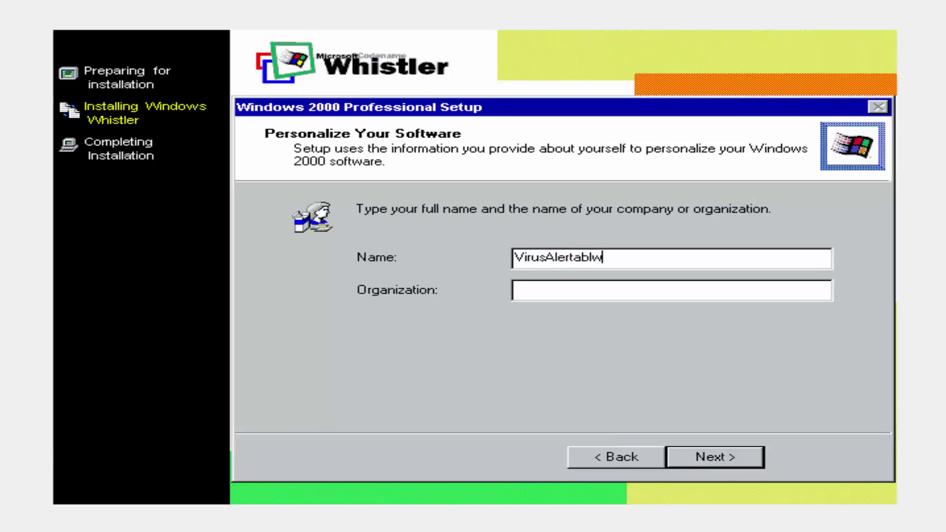
pyautogui.press('BackSpace')
pyautogui.write('e')
pyautogui.click(515, 290)
pyautogui.write('Windows Wh')
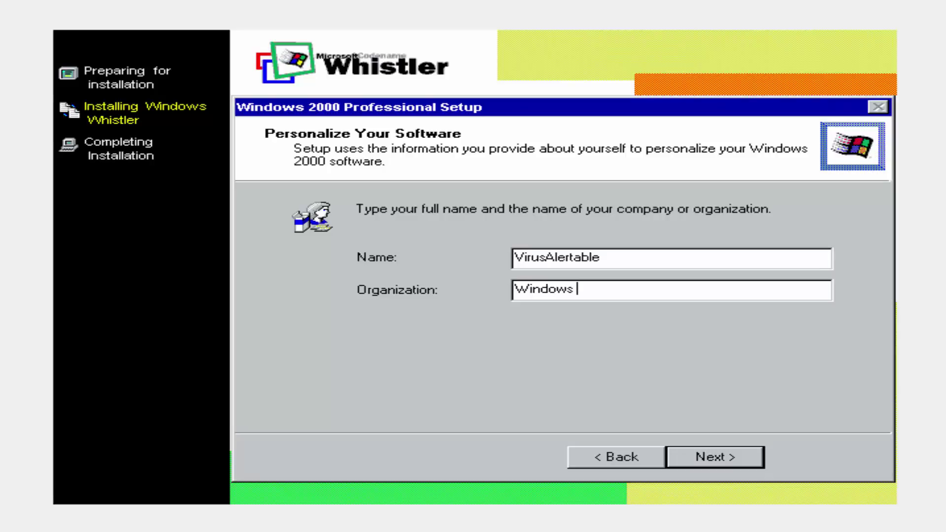
pyautogui.write('istler')
pyautogui.click(697, 458)
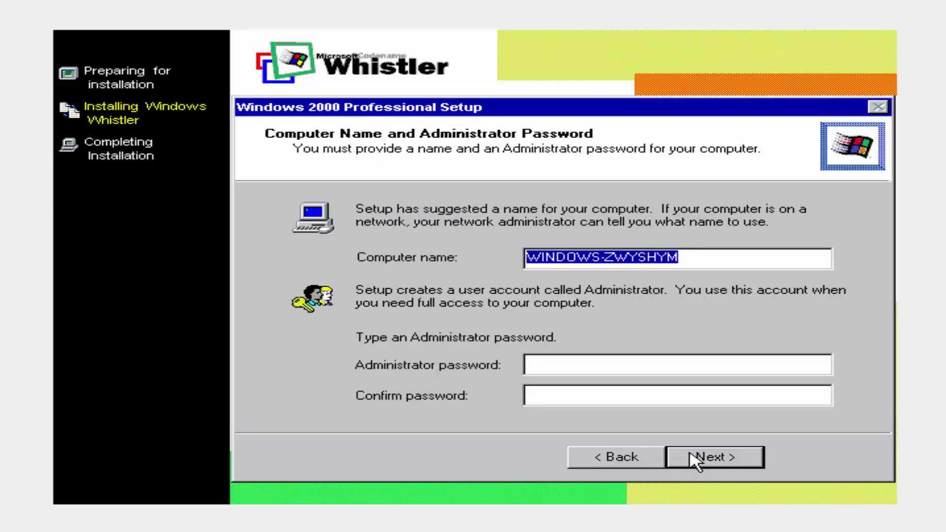
# Step: Accept the default computer name, date/time, network and workgroup settings, and finish setup
pyautogui.click(696, 459)
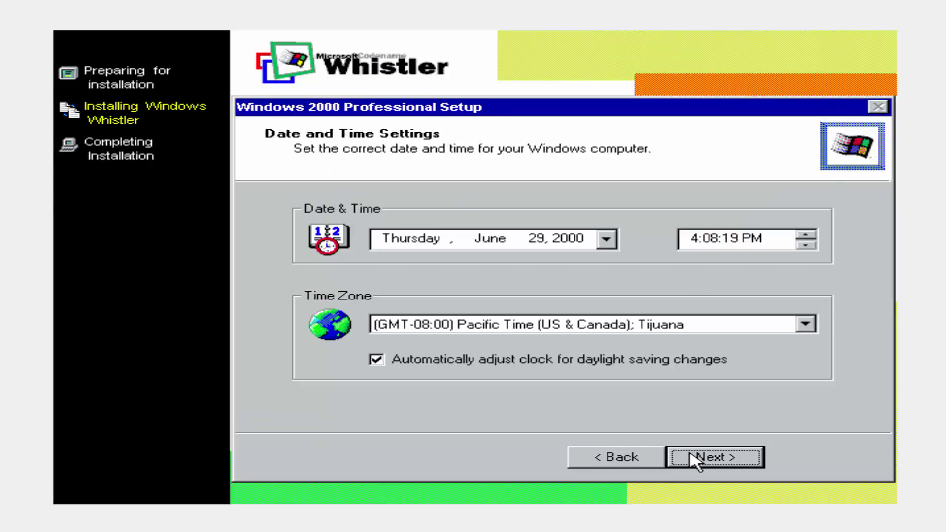
pyautogui.click(696, 460)
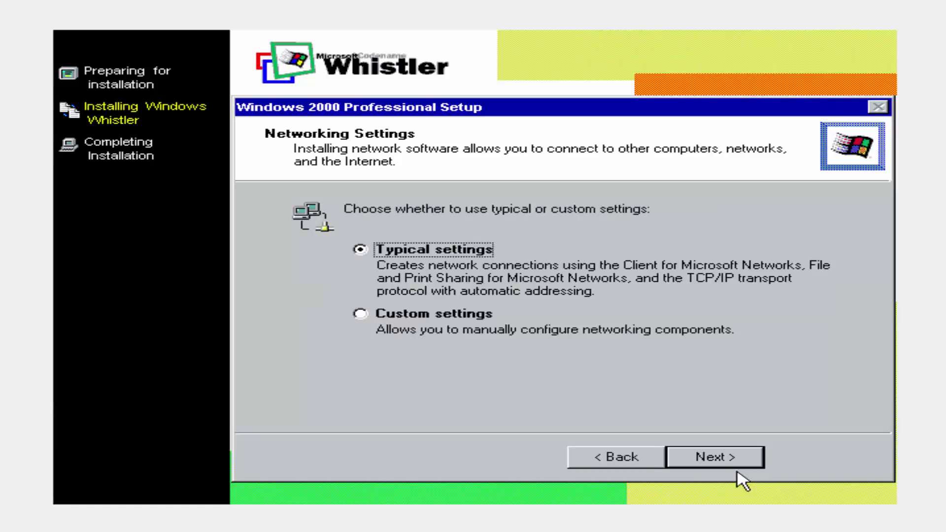
pyautogui.click(715, 458)
pyautogui.click(704, 461)
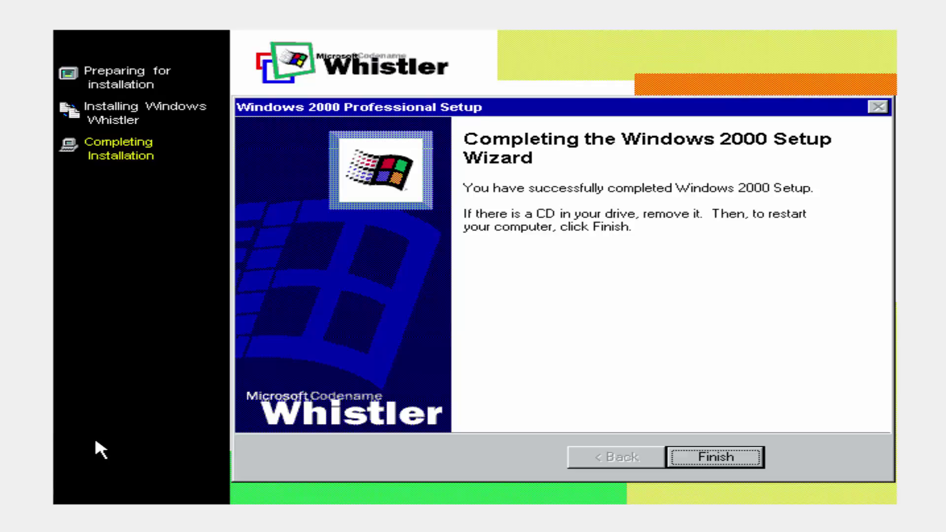
pyautogui.click(715, 457)
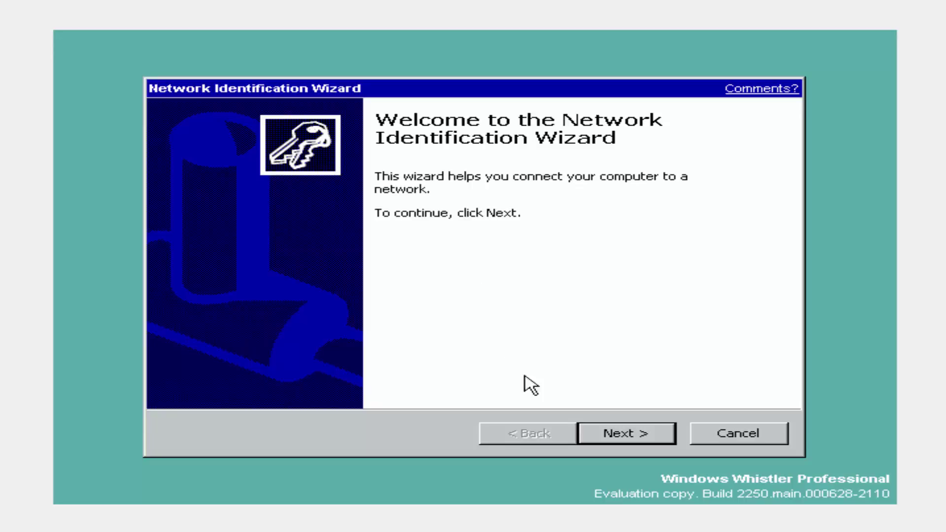
# Step: Skip Network Identification, close Getting Started, and browse Display Properties tabs without changes
pyautogui.click(607, 439)
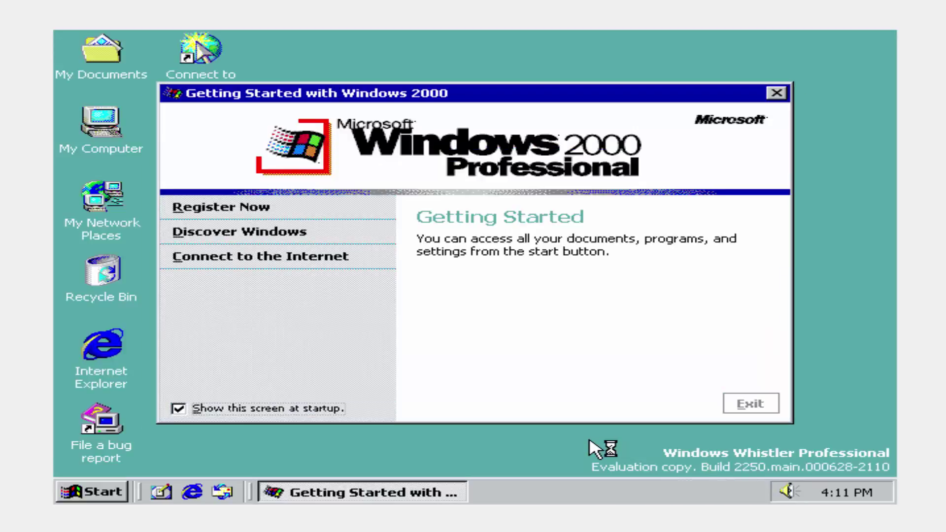
pyautogui.click(753, 405)
pyautogui.rightClick(426, 347)
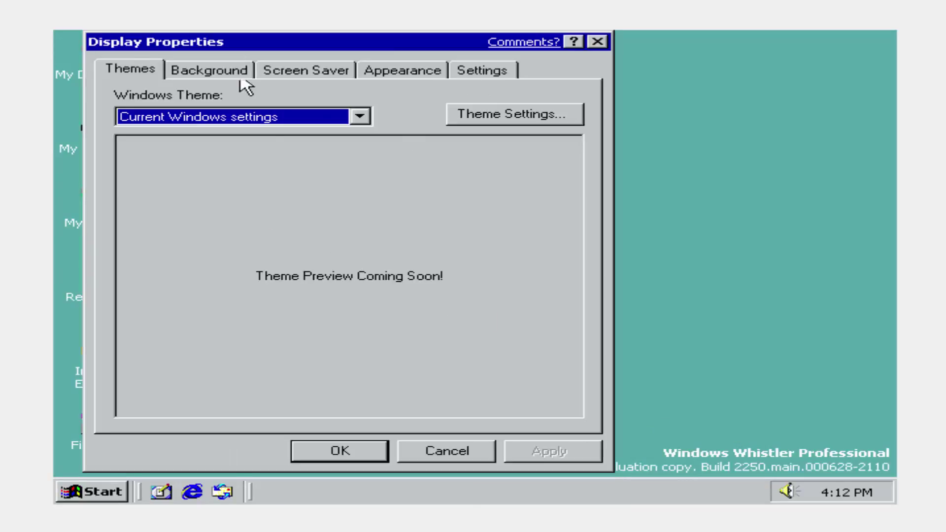
pyautogui.click(236, 71)
pyautogui.click(326, 73)
pyautogui.click(395, 74)
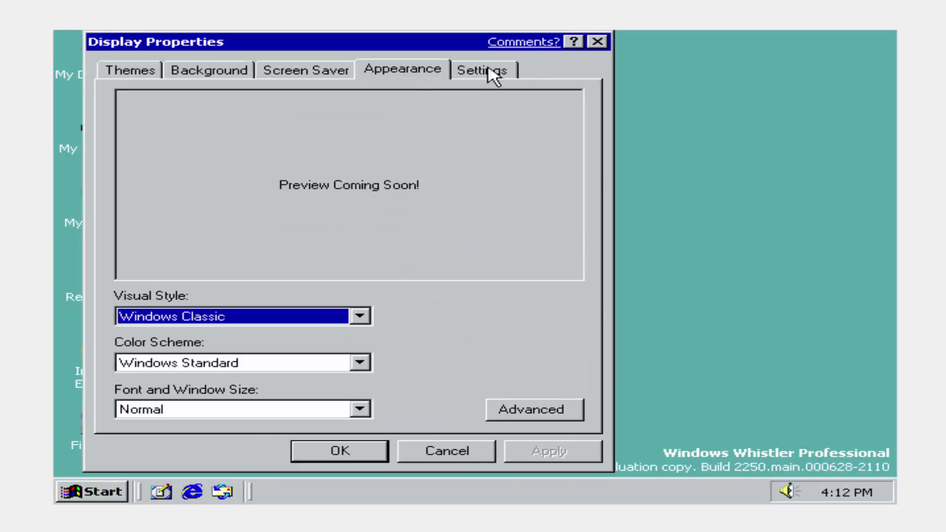
pyautogui.click(486, 72)
pyautogui.click(316, 350)
pyautogui.click(316, 351)
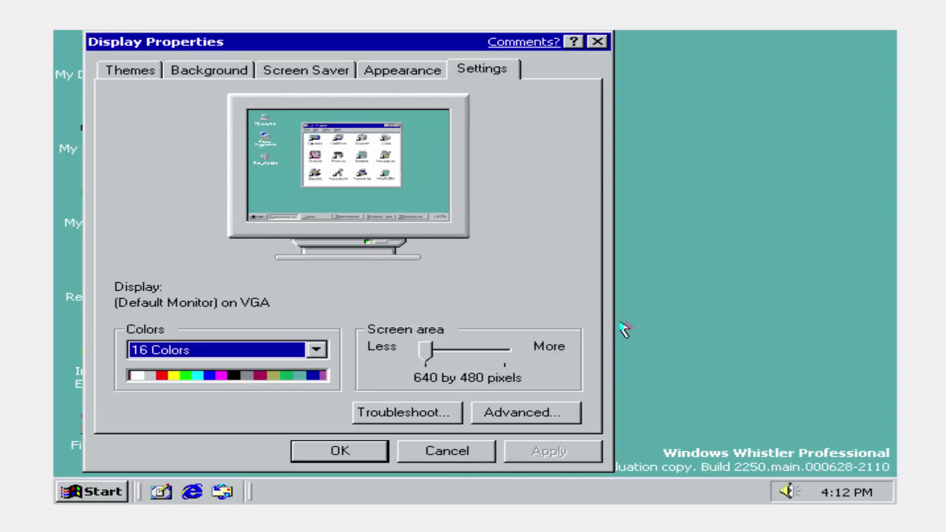
pyautogui.click(446, 451)
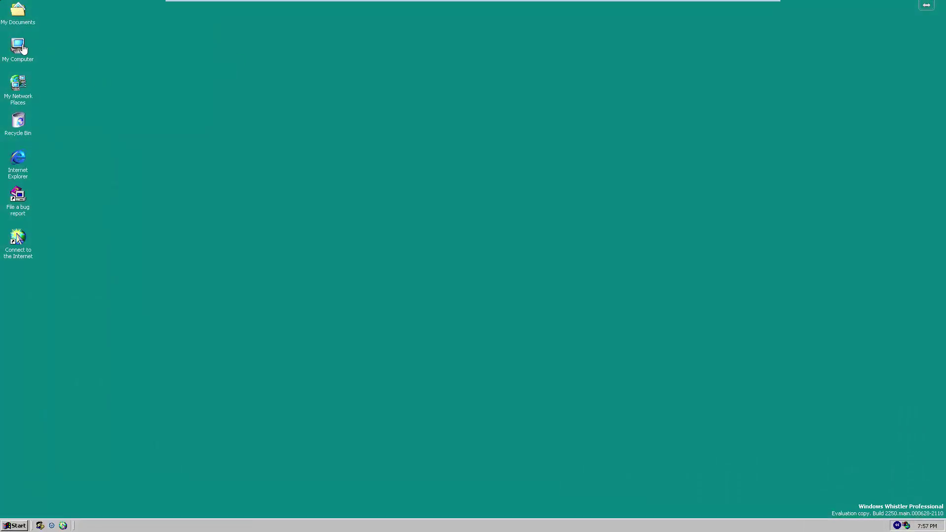
pyautogui.click(23, 47)
pyautogui.doubleClick(24, 48)
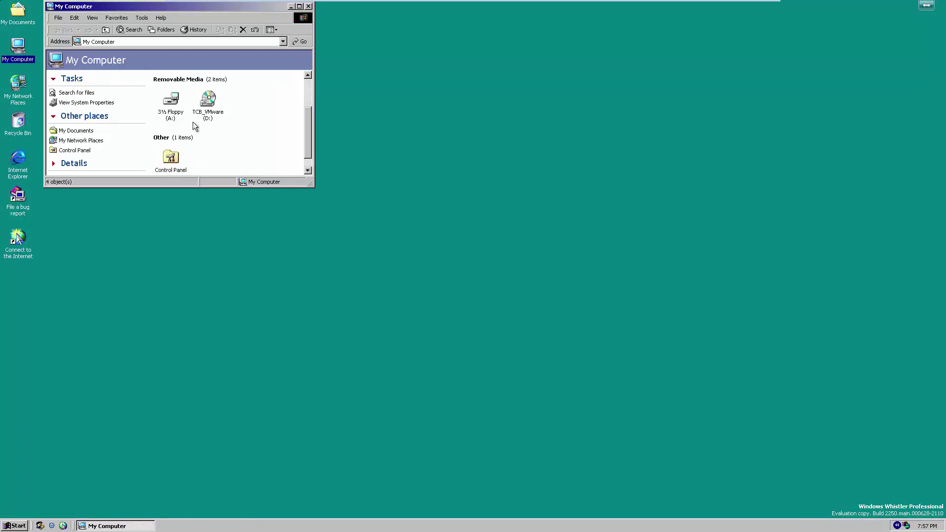
pyautogui.click(309, 6)
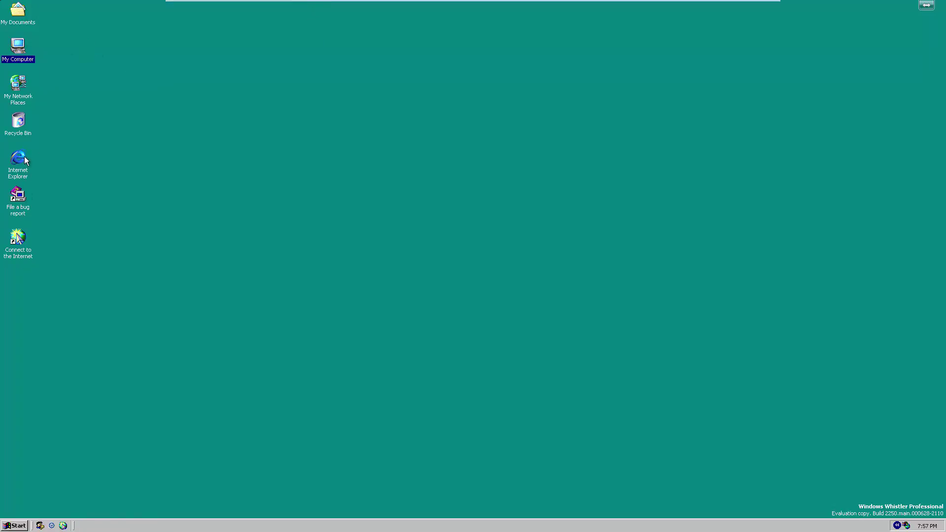
pyautogui.doubleClick(18, 197)
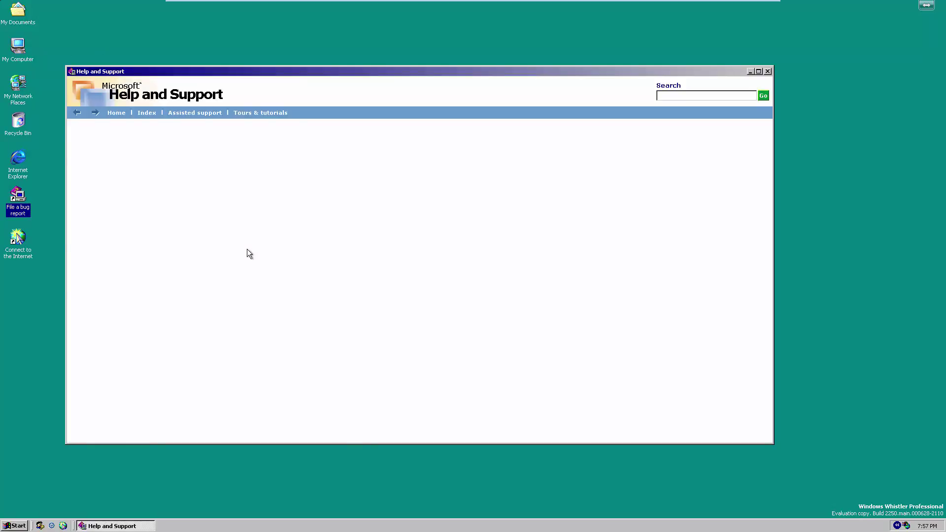
pyautogui.click(768, 71)
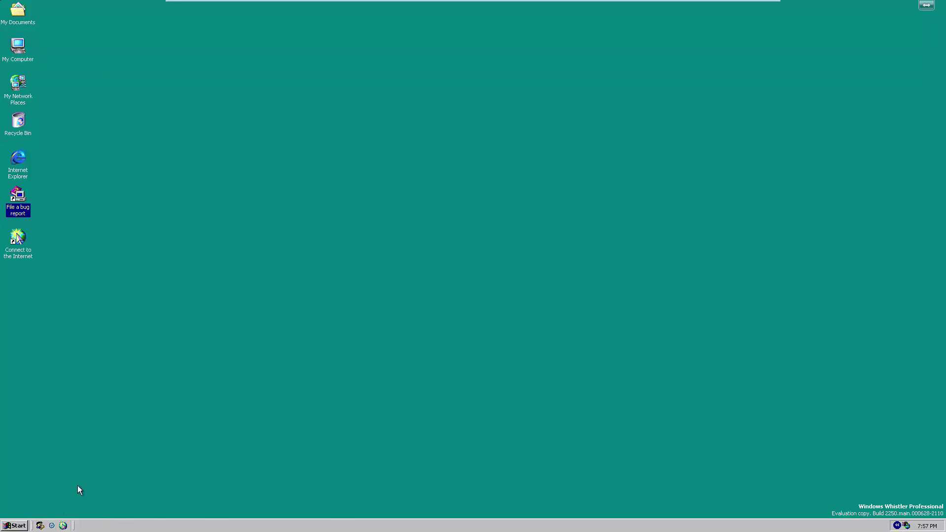
pyautogui.click(19, 526)
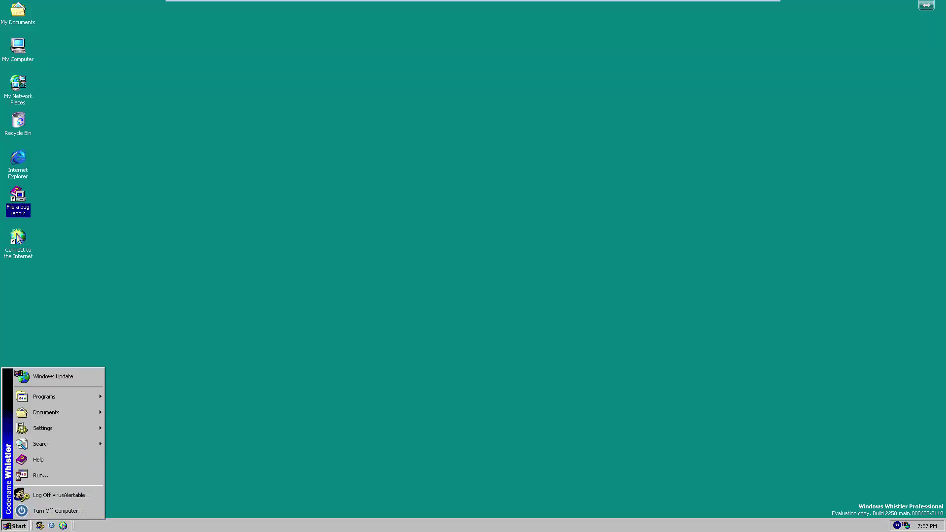
pyautogui.click(289, 316)
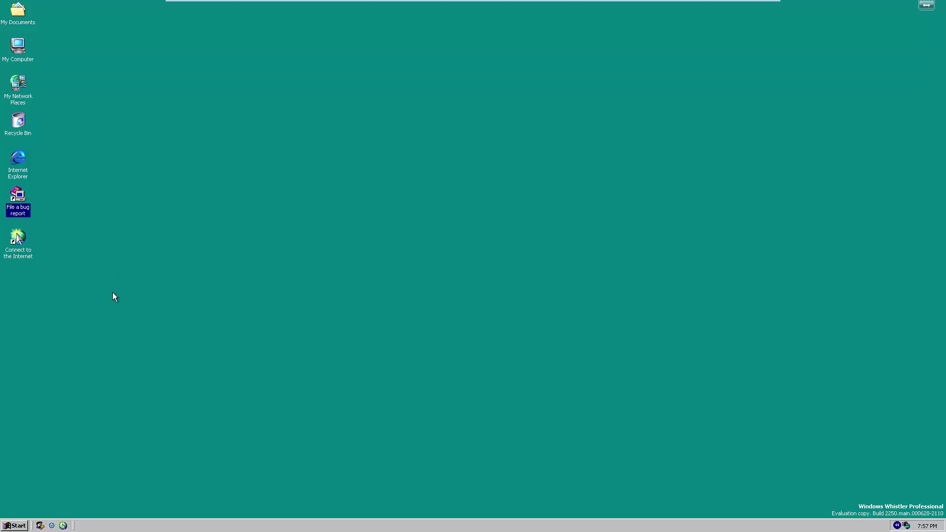
# Step: Apply the Start menu properties and open the new two-column Start menu
pyautogui.rightClick(19, 525)
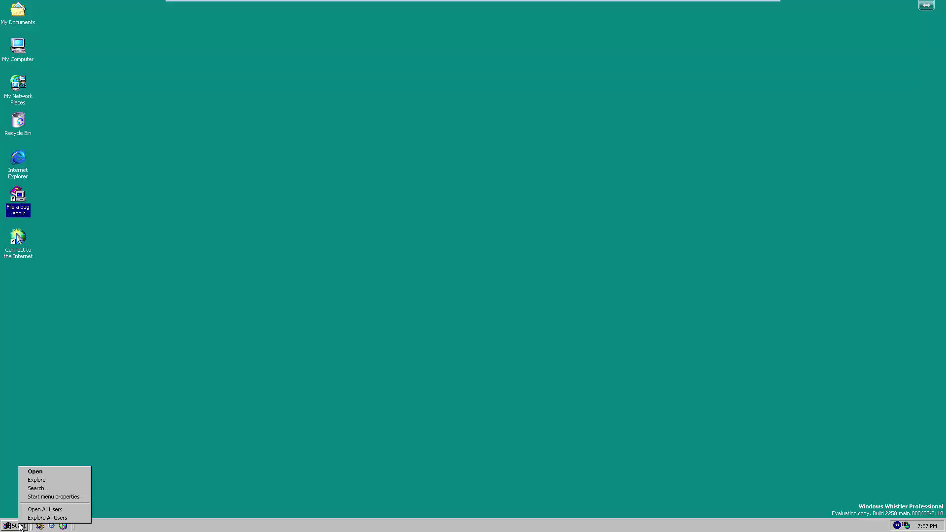
pyautogui.click(48, 497)
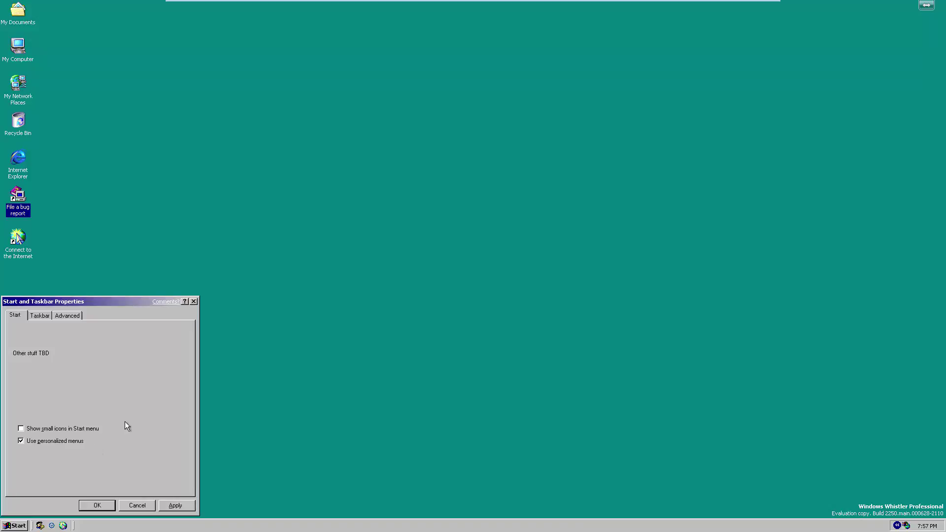
pyautogui.click(177, 498)
pyautogui.click(105, 504)
pyautogui.click(21, 523)
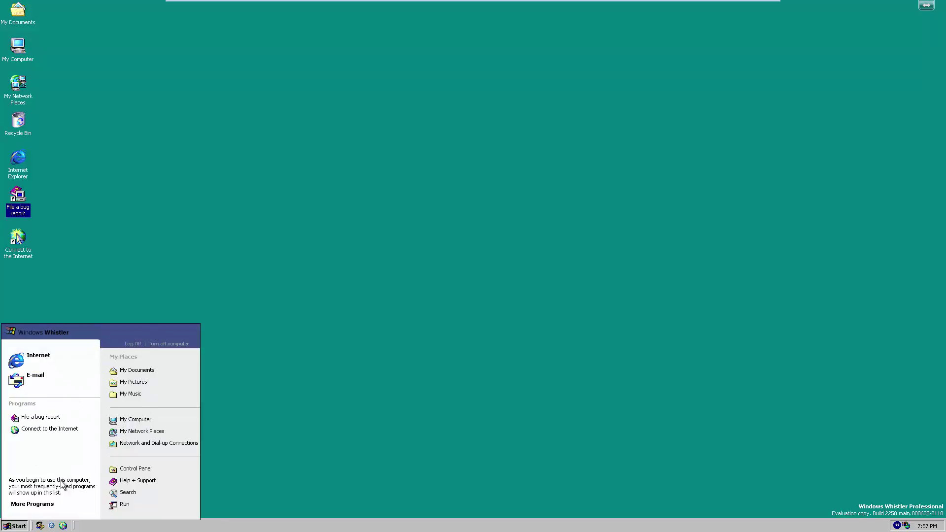
# Step: Launch Windows Media Player from Accessories > Entertainment, then close it
pyautogui.moveTo(41, 505)
pyautogui.moveTo(94, 471)
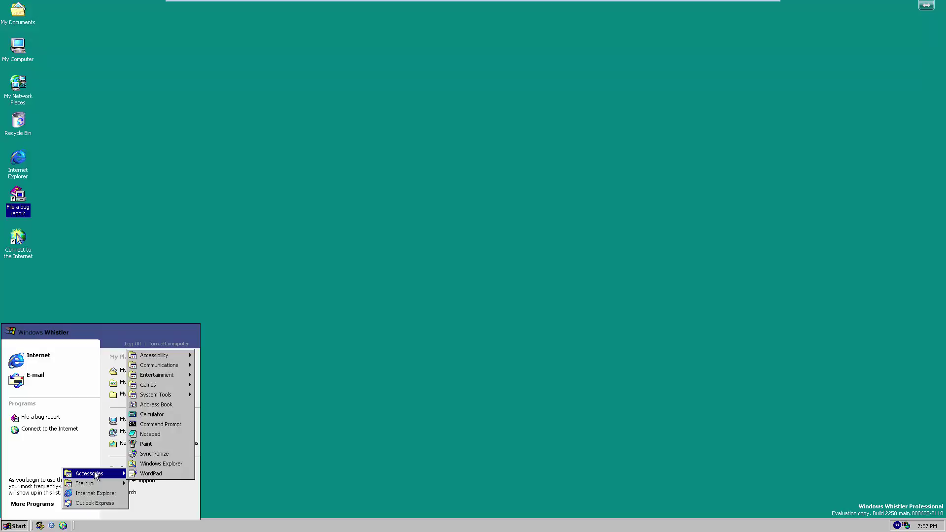
pyautogui.moveTo(174, 356)
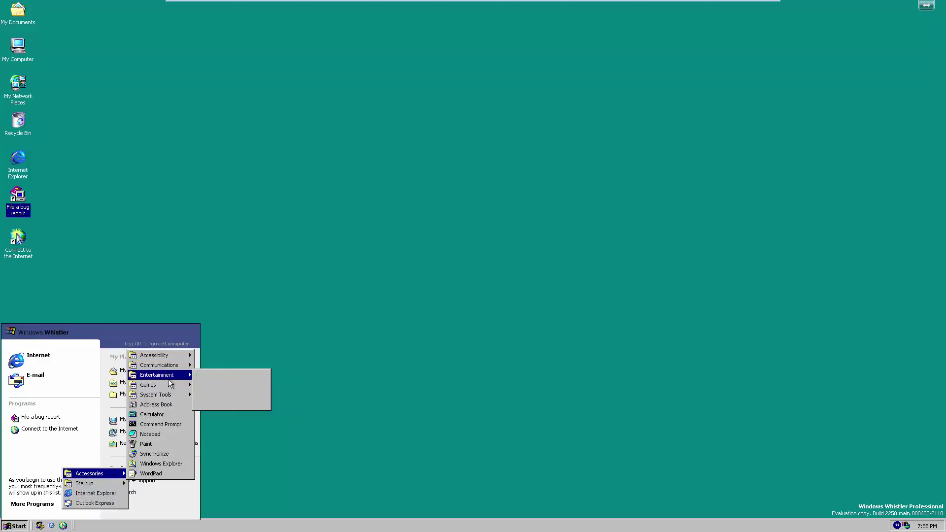
pyautogui.click(219, 405)
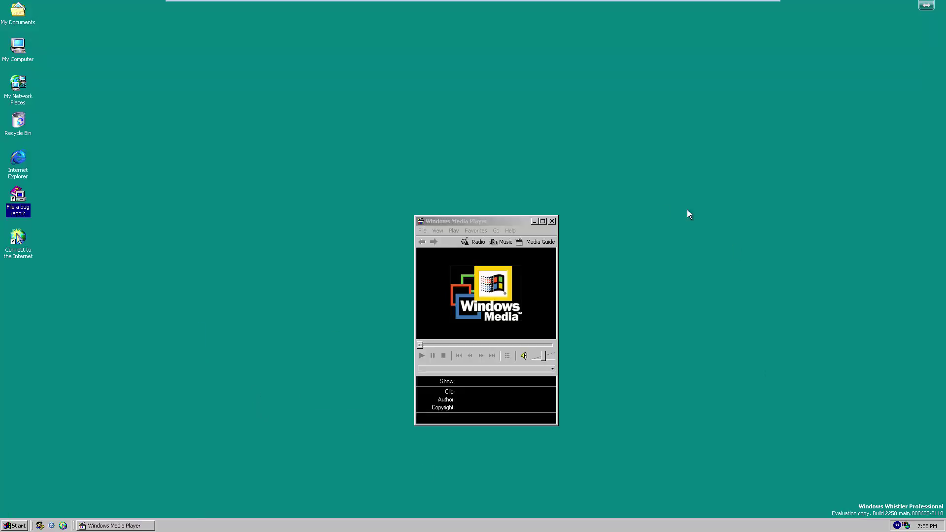
pyautogui.click(551, 222)
# Step: Set the Windows 2000 picture as the stretched desktop wallpaper
pyautogui.rightClick(280, 330)
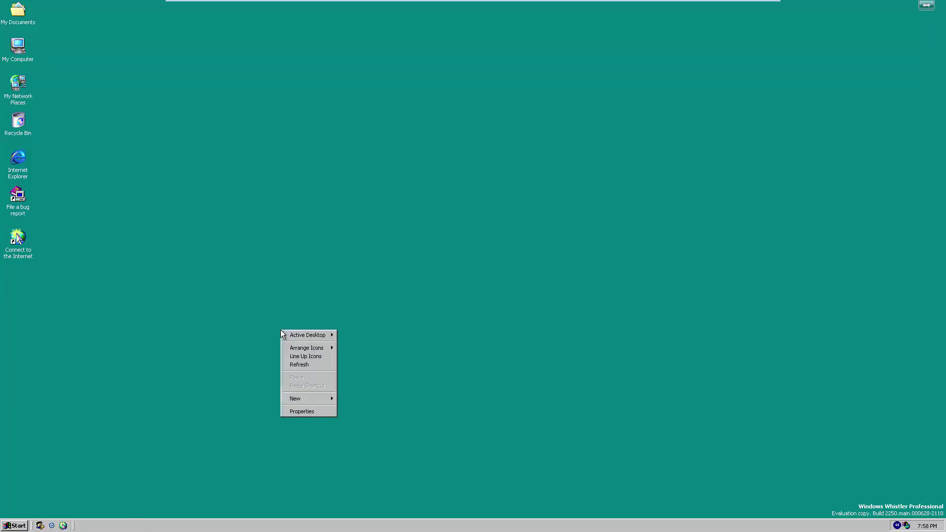
pyautogui.click(315, 412)
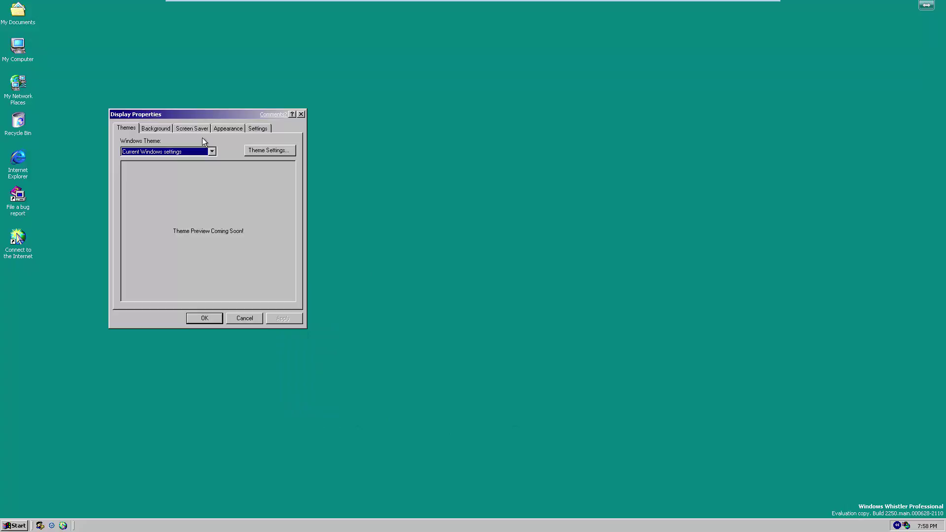
pyautogui.click(191, 154)
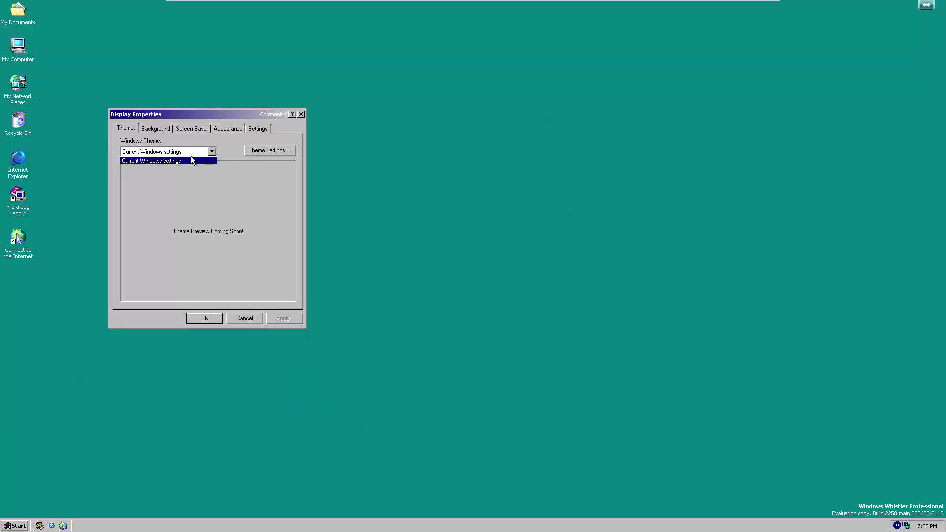
pyautogui.click(191, 156)
pyautogui.click(155, 129)
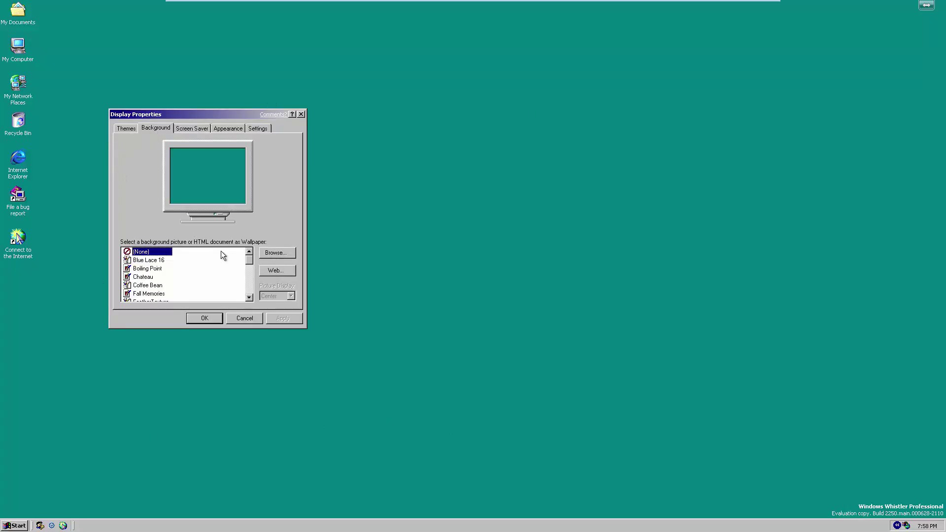
pyautogui.scroll(-6, 190, 280)
pyautogui.click(156, 286)
pyautogui.click(282, 318)
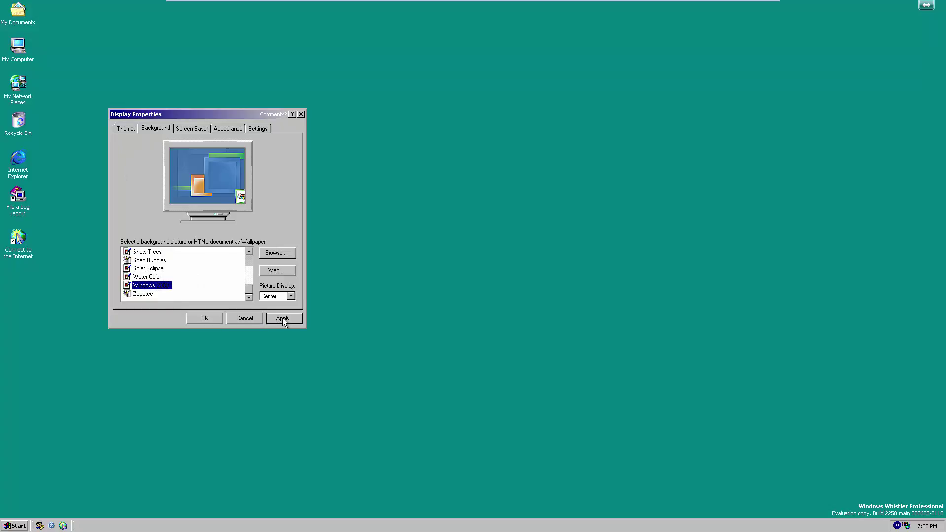
pyautogui.click(291, 296)
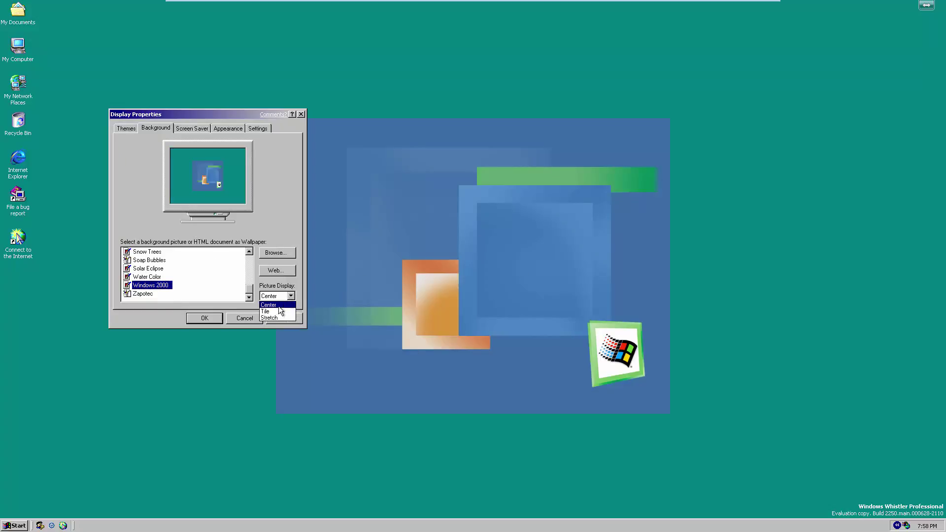
pyautogui.click(274, 315)
pyautogui.click(269, 320)
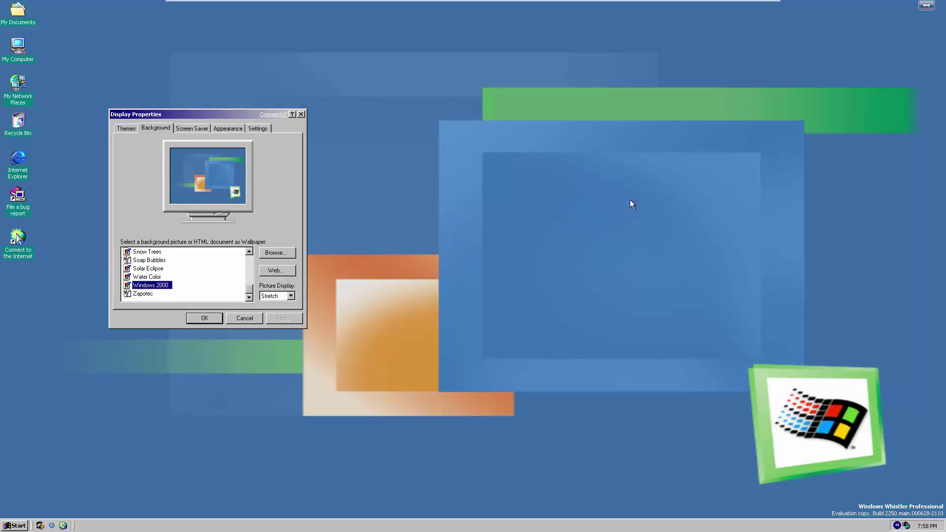
# Step: Apply the Professional visual style with the Default color scheme
pyautogui.click(203, 128)
pyautogui.click(218, 128)
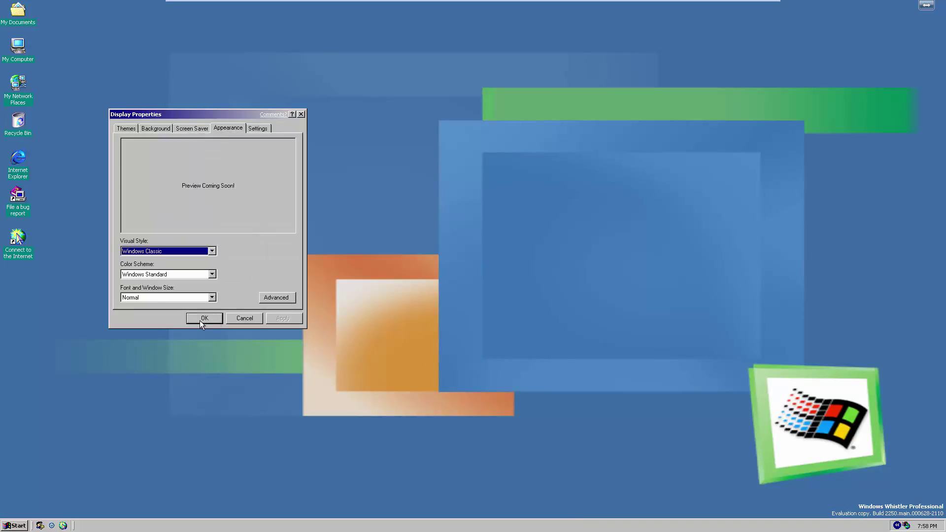
pyautogui.click(180, 253)
pyautogui.click(173, 264)
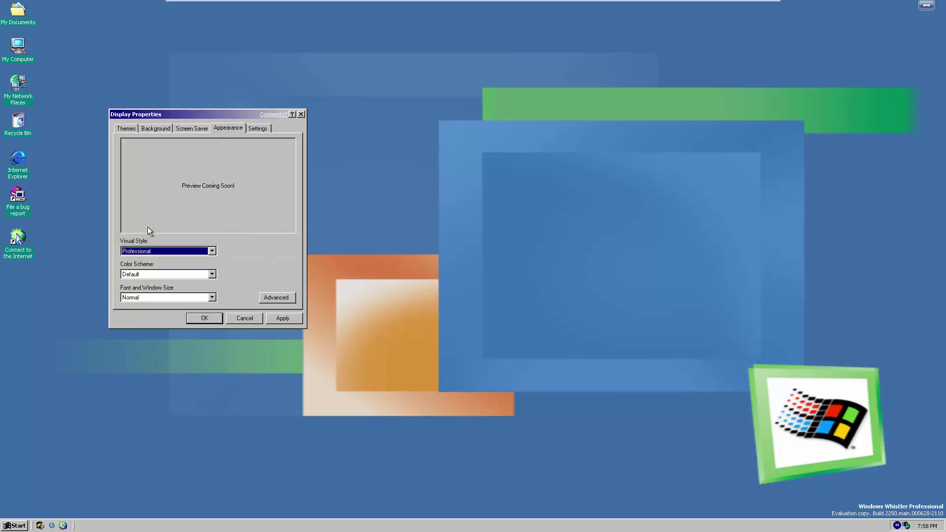
pyautogui.click(153, 274)
pyautogui.click(152, 281)
pyautogui.click(276, 320)
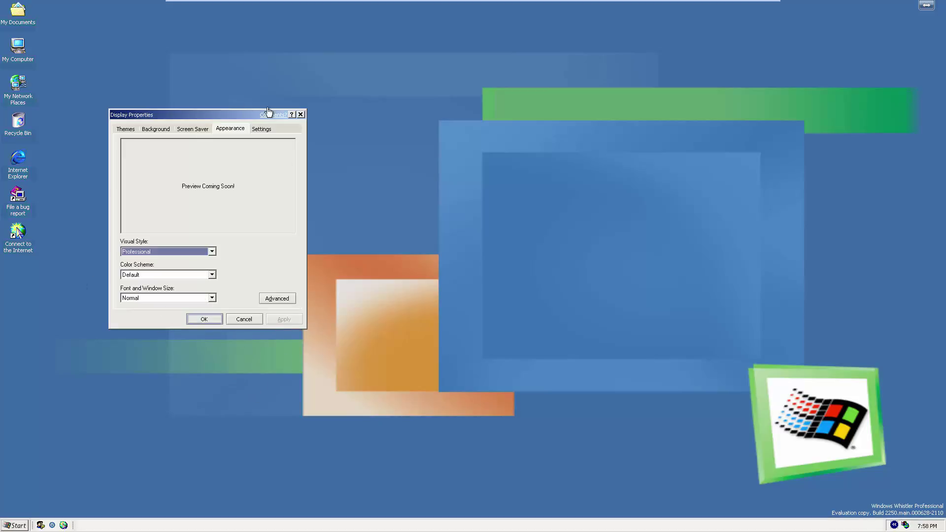
pyautogui.click(262, 129)
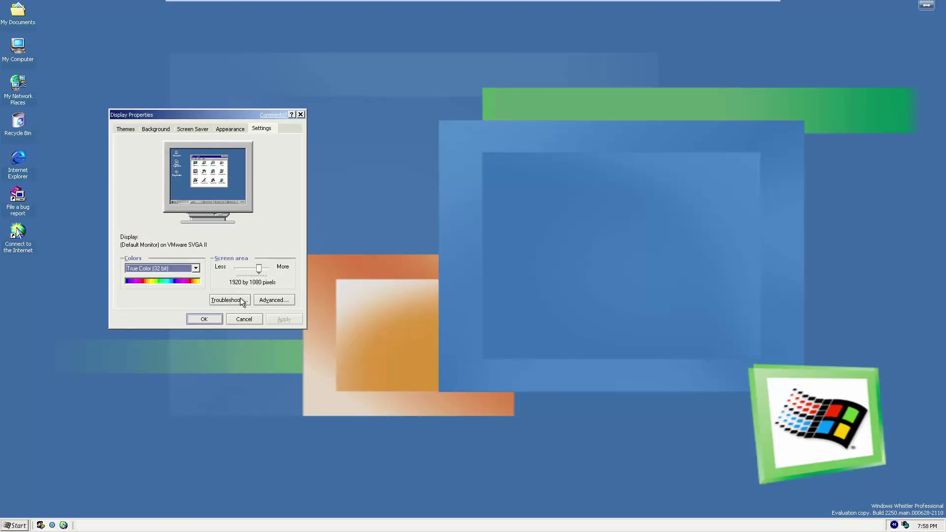
# Step: Confirm Display Properties and open Network and Dial-up Connections from the Start menu
pyautogui.click(205, 320)
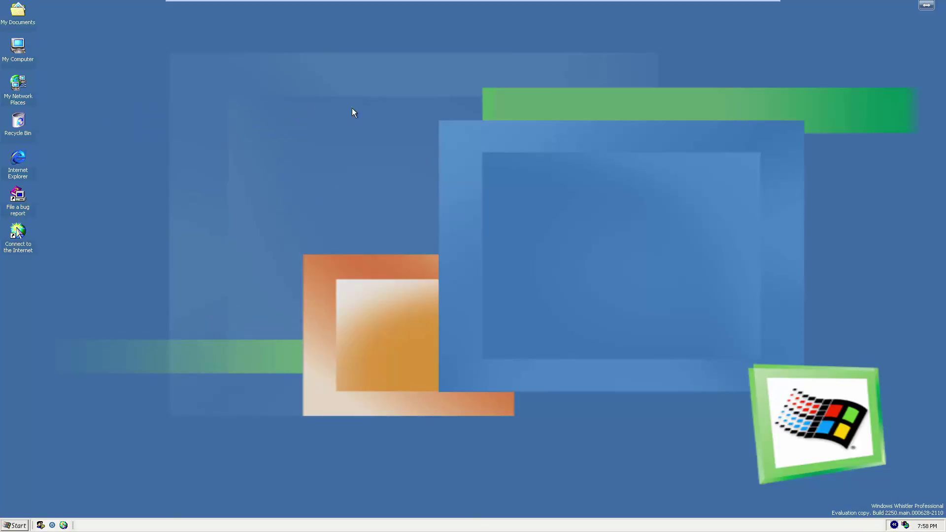
pyautogui.click(18, 525)
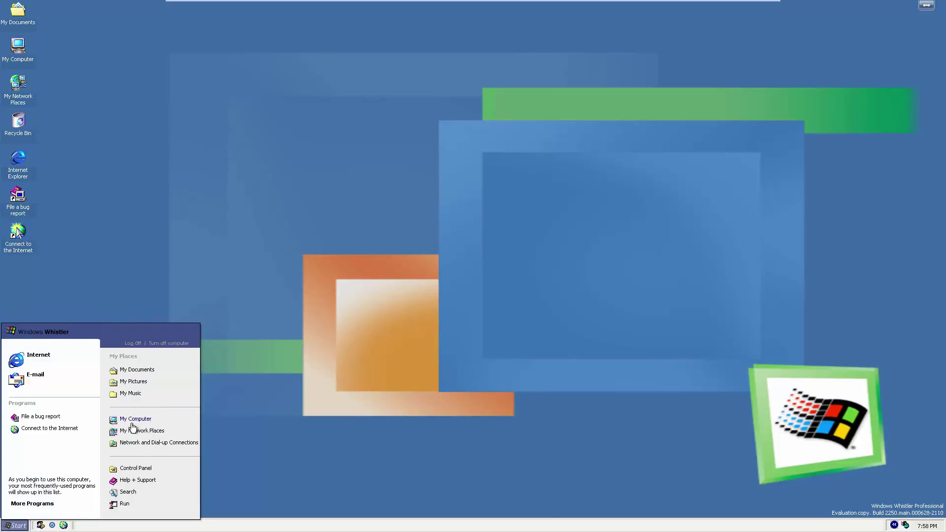
pyautogui.click(151, 443)
# Step: View the Local Area Connection properties, then close them and the connections window
pyautogui.rightClick(264, 191)
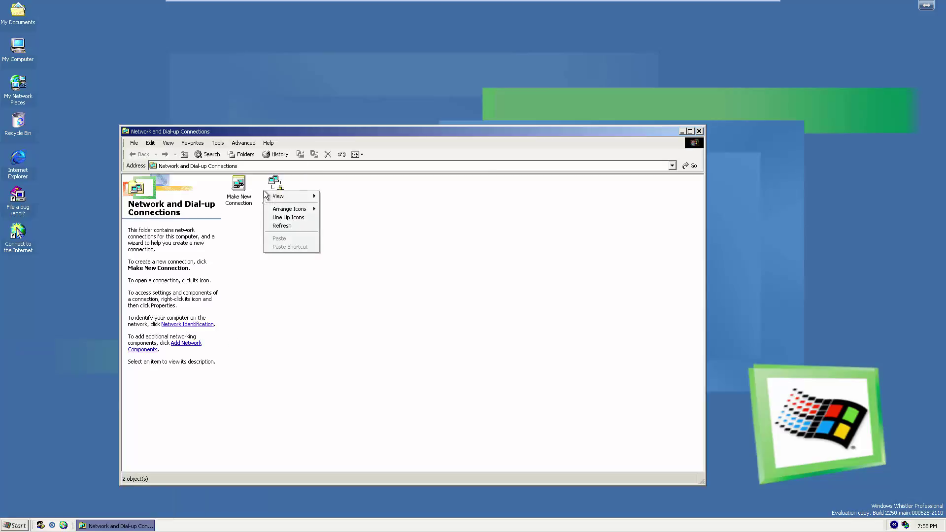
pyautogui.rightClick(273, 184)
pyautogui.click(289, 237)
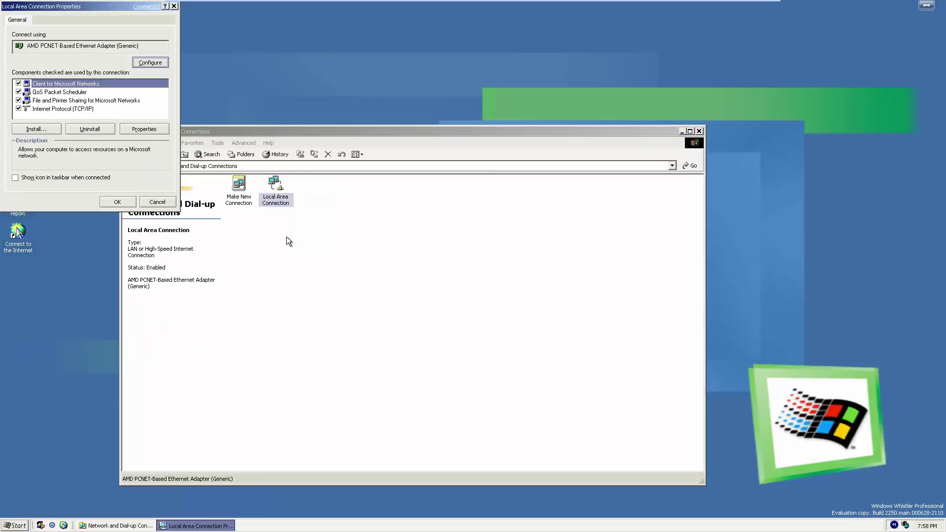
pyautogui.click(110, 200)
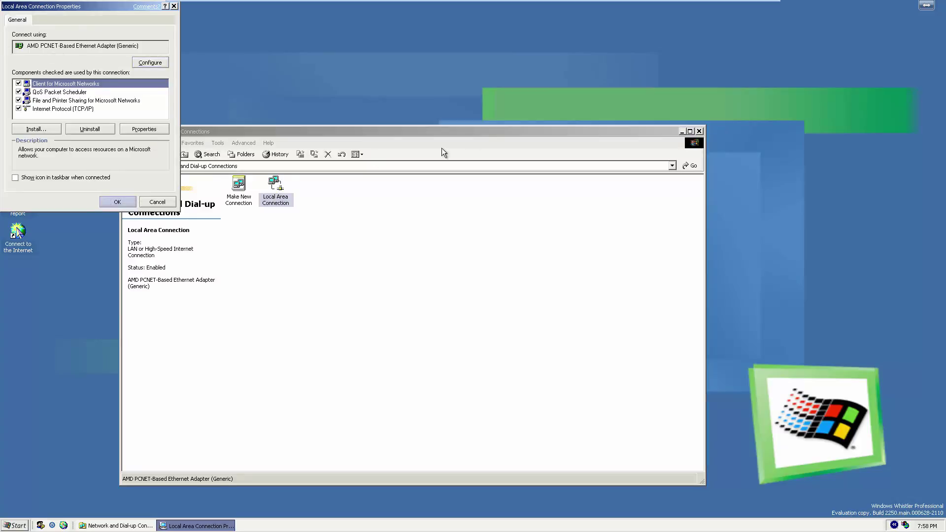
pyautogui.click(699, 132)
# Step: Launch Internet Explorer and finish the connection wizard with a LAN connection and no mail account
pyautogui.doubleClick(21, 161)
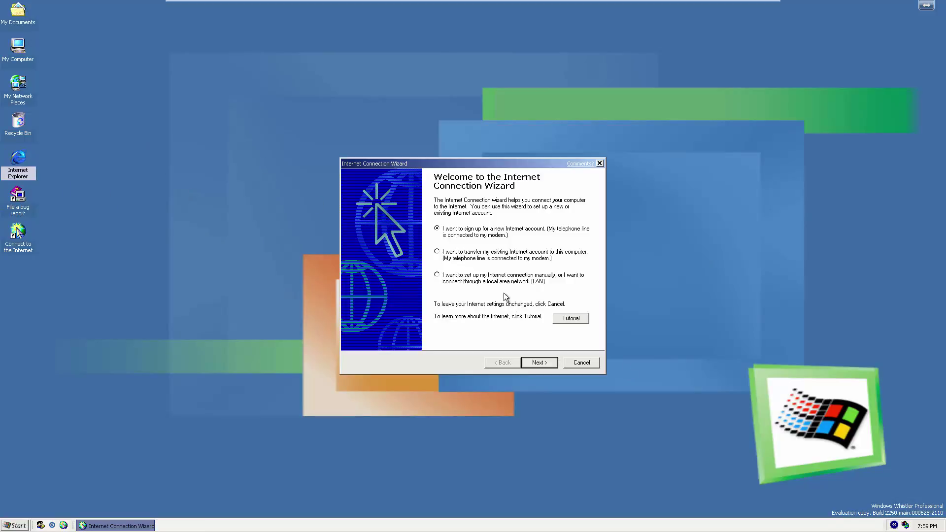
pyautogui.click(543, 364)
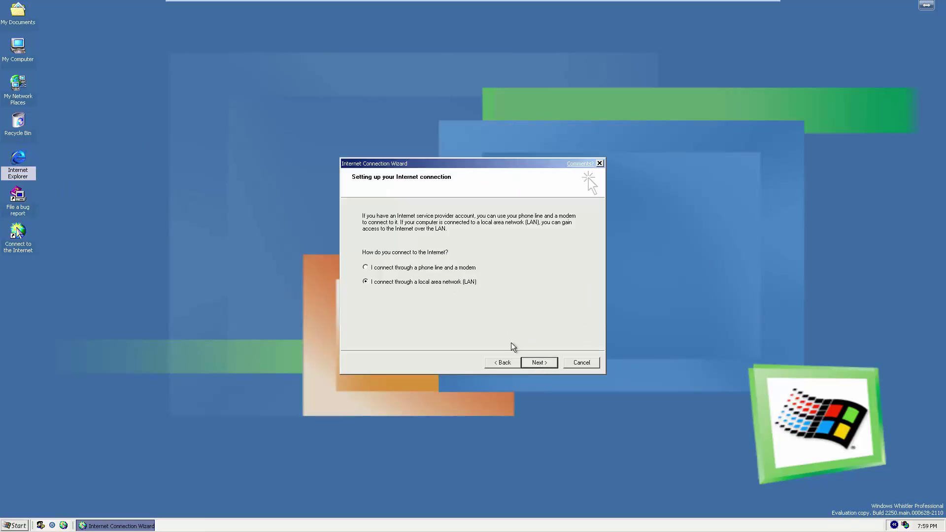
pyautogui.click(539, 362)
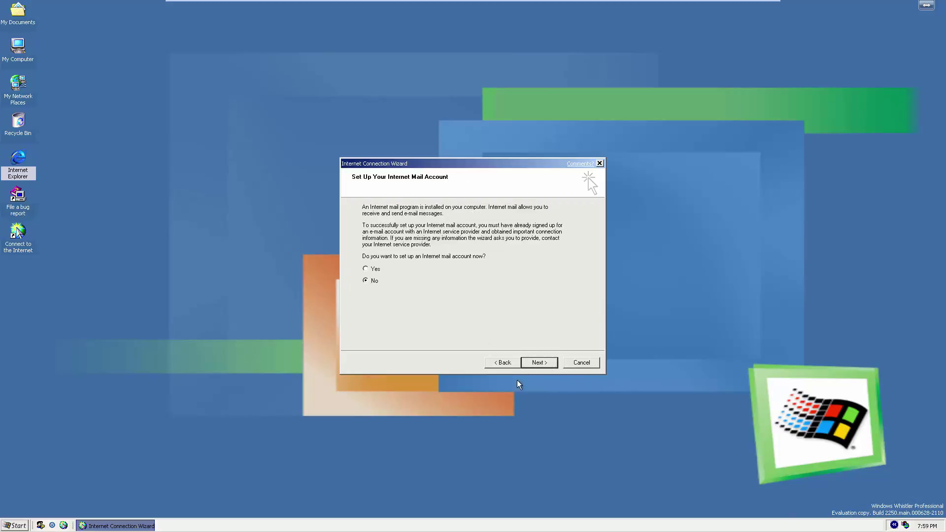
pyautogui.press('Return')
pyautogui.click(546, 366)
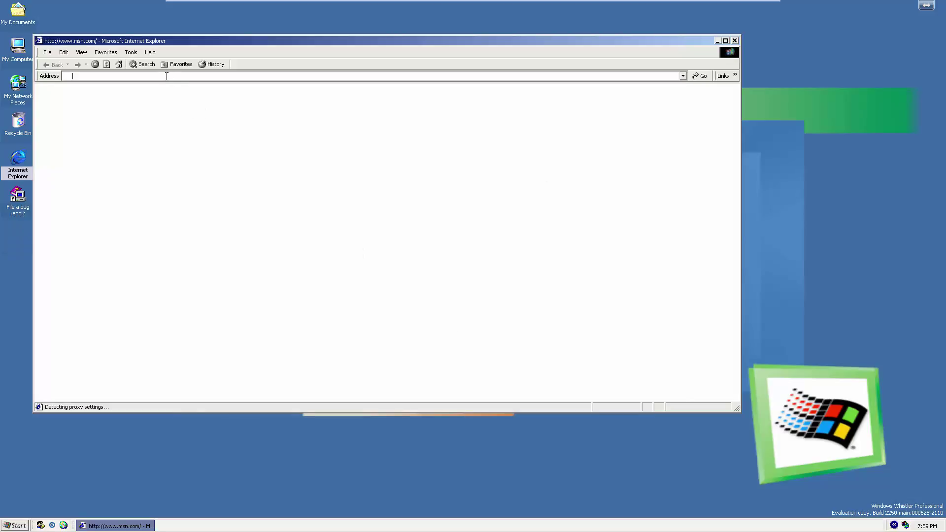
# Step: Go to google.com in the address bar
pyautogui.click(167, 77)
pyautogui.write('google.com')
pyautogui.press('Return')
# Step: Open My Computer and view its system properties, then close them
pyautogui.doubleClick(20, 48)
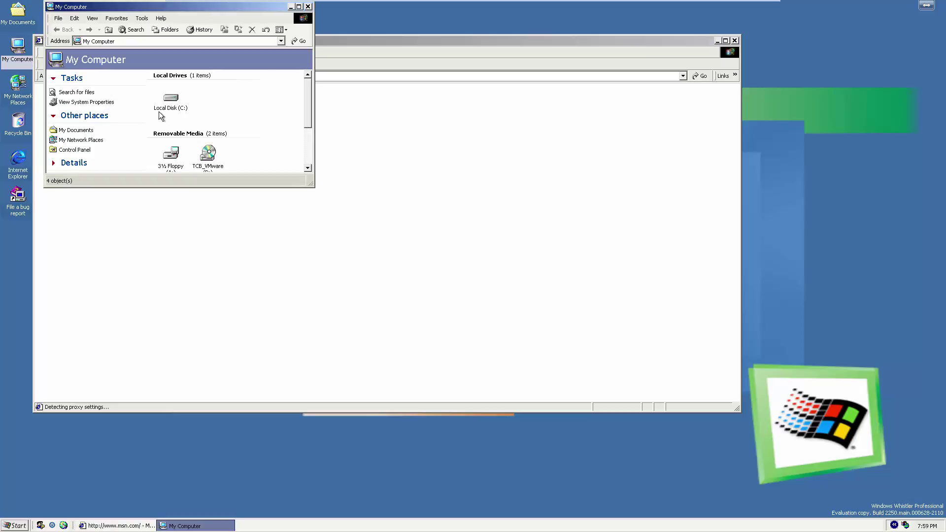
pyautogui.rightClick(20, 49)
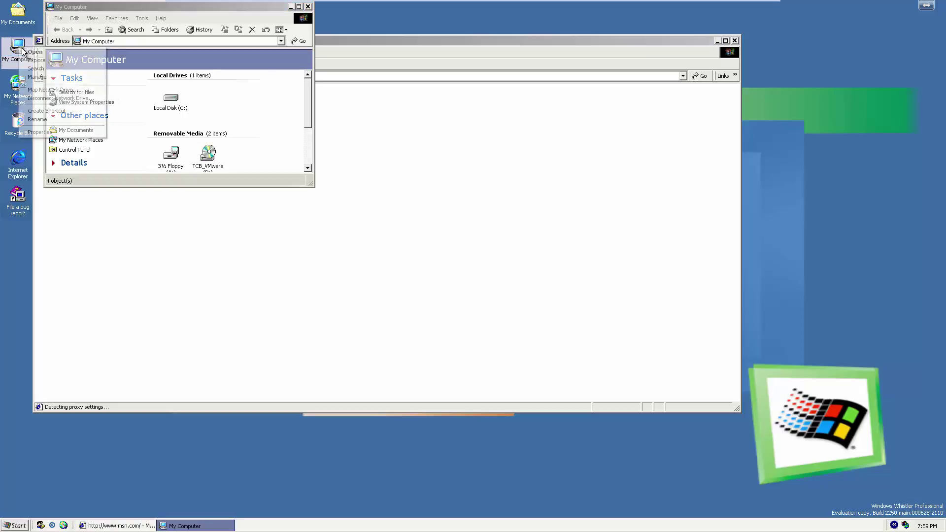
pyautogui.click(52, 133)
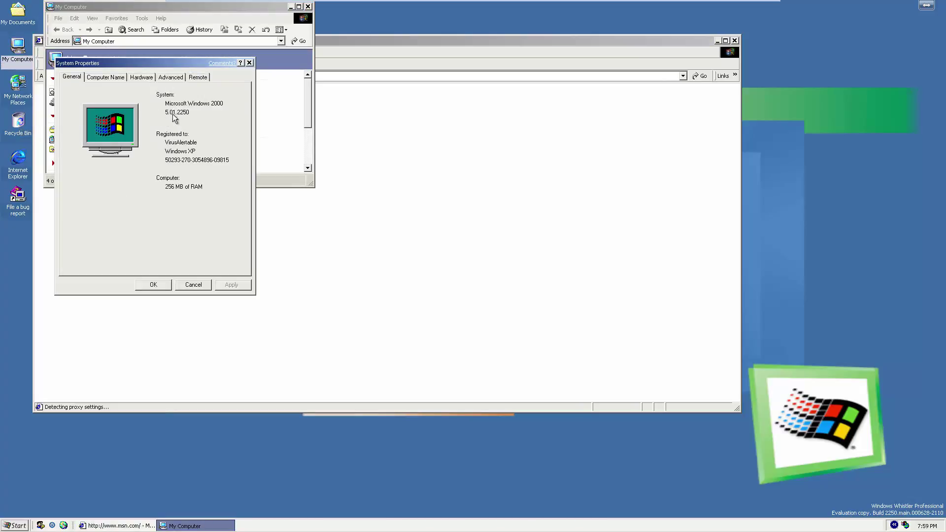
pyautogui.click(150, 285)
# Step: Open Local Disk (C:) and maximize its window to show the capacity chart
pyautogui.click(172, 108)
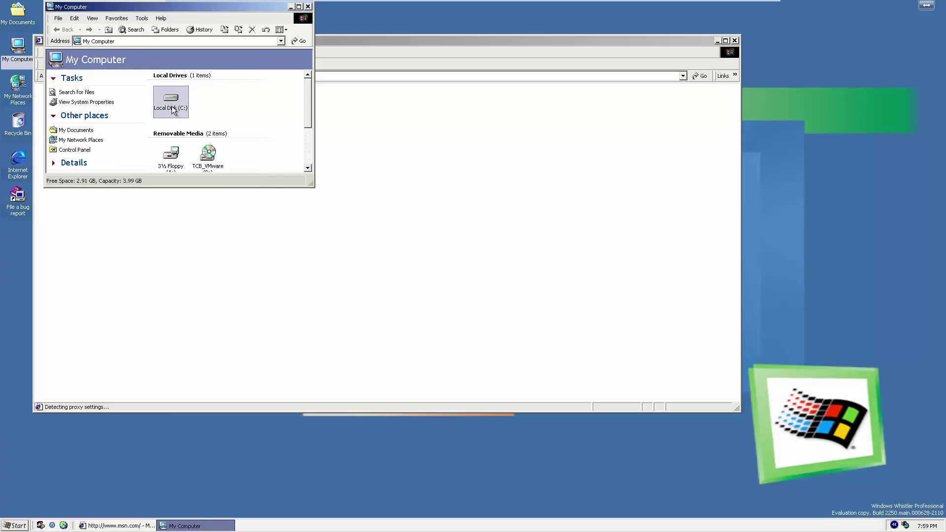
pyautogui.doubleClick(173, 109)
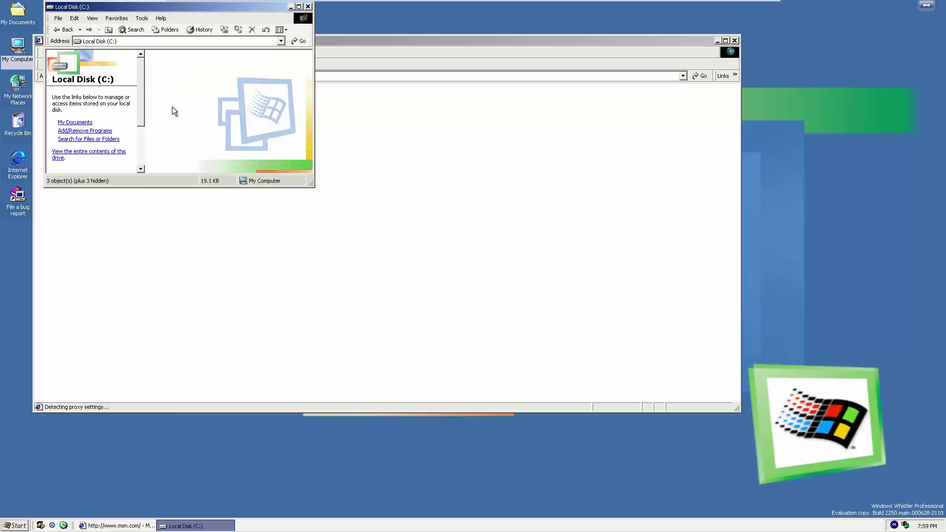
pyautogui.click(299, 7)
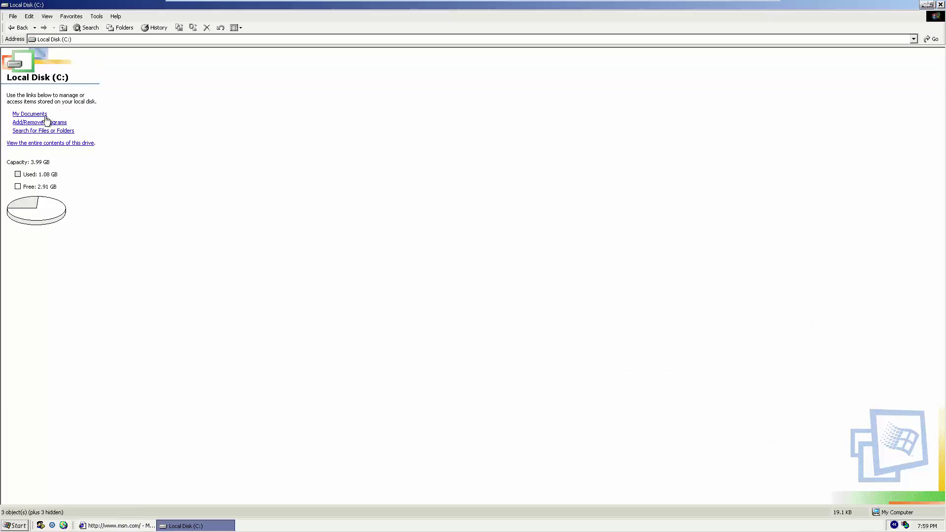
# Step: Open the WINDOWS folder with all files shown, try Notepad, and peek into Prefetch
pyautogui.click(42, 143)
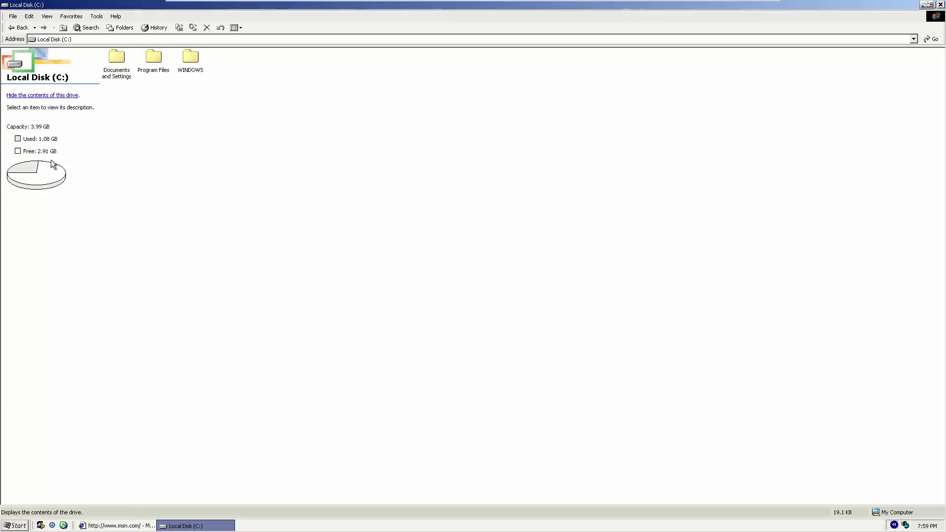
pyautogui.doubleClick(186, 55)
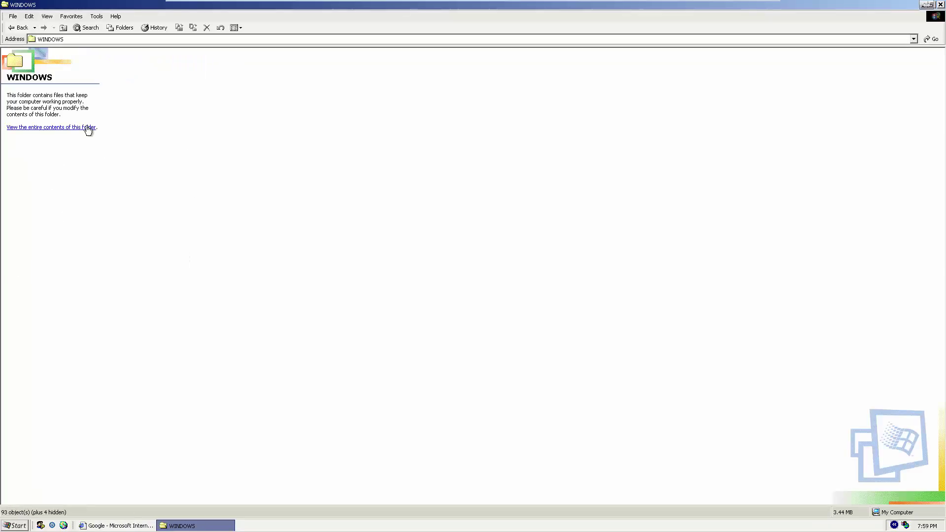
pyautogui.click(88, 128)
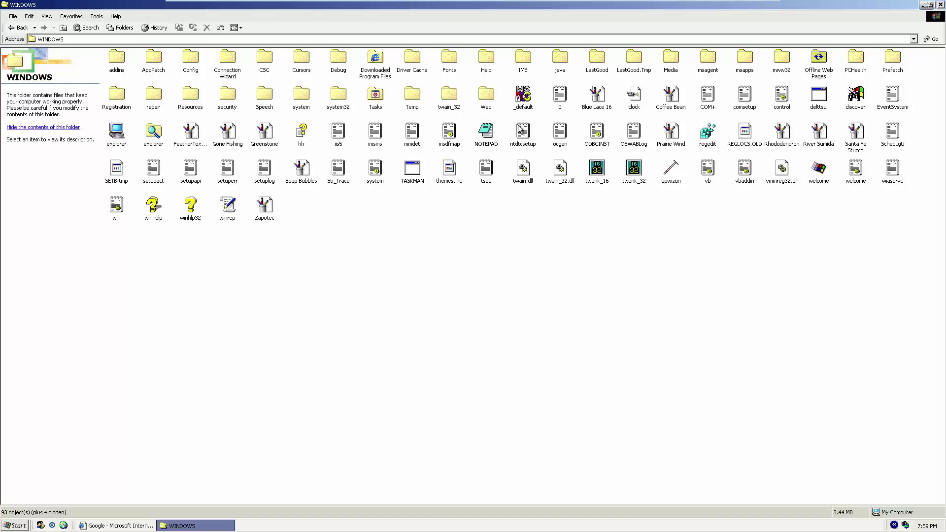
pyautogui.doubleClick(486, 131)
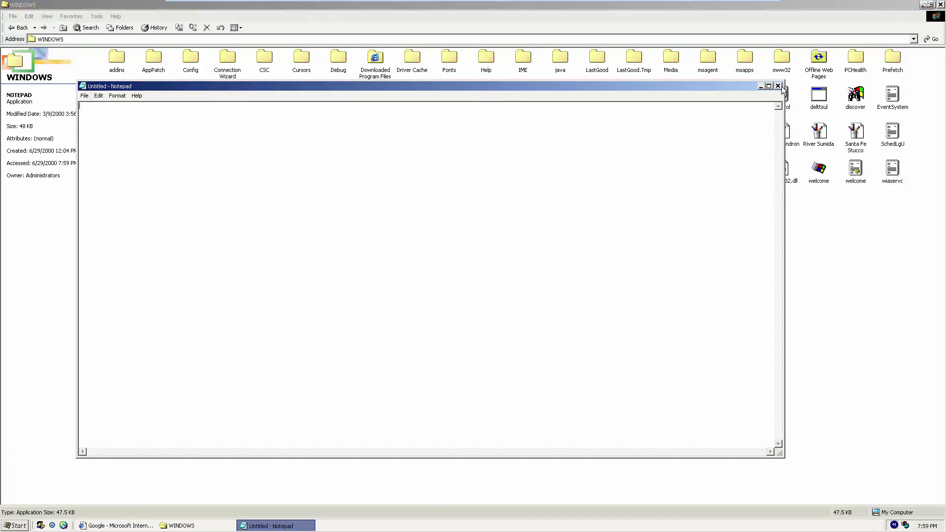
pyautogui.click(778, 87)
pyautogui.doubleClick(890, 57)
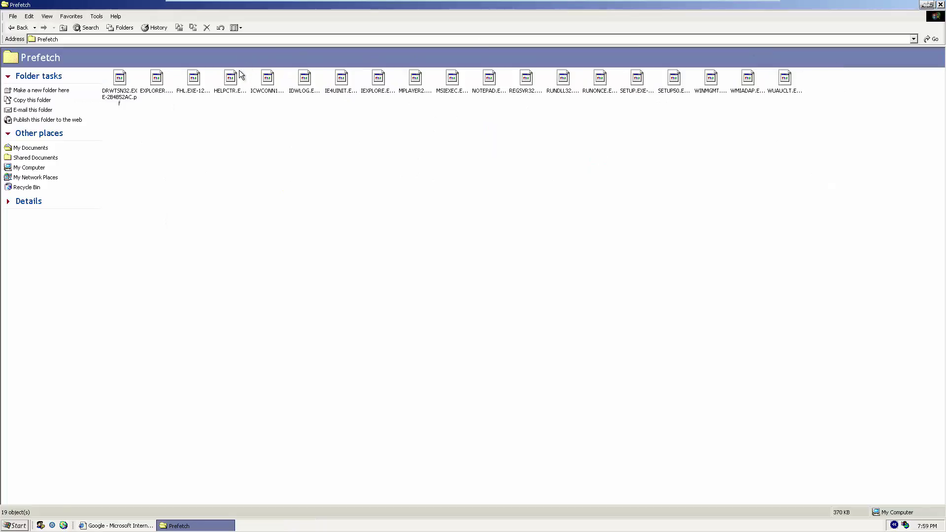
pyautogui.press('BackSpace')
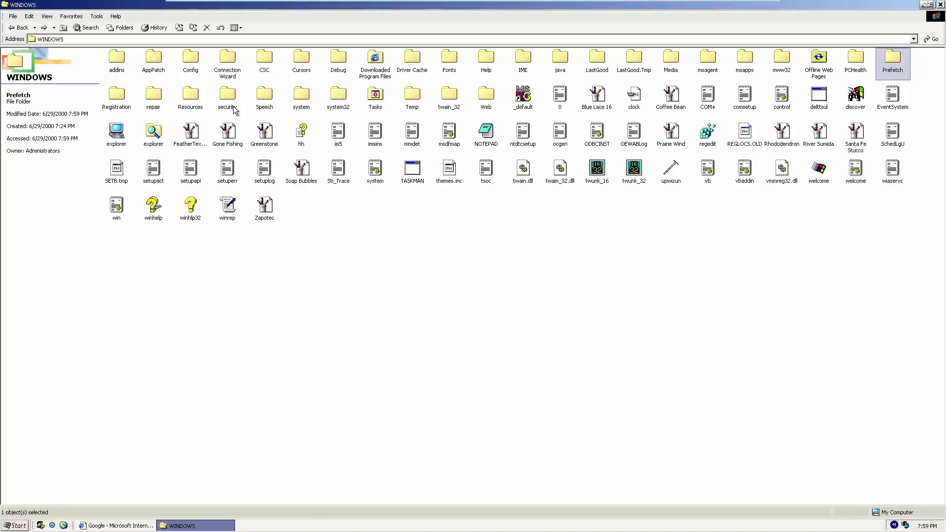
# Step: Open system32 with all files shown, then launch and close Calculator
pyautogui.doubleClick(336, 97)
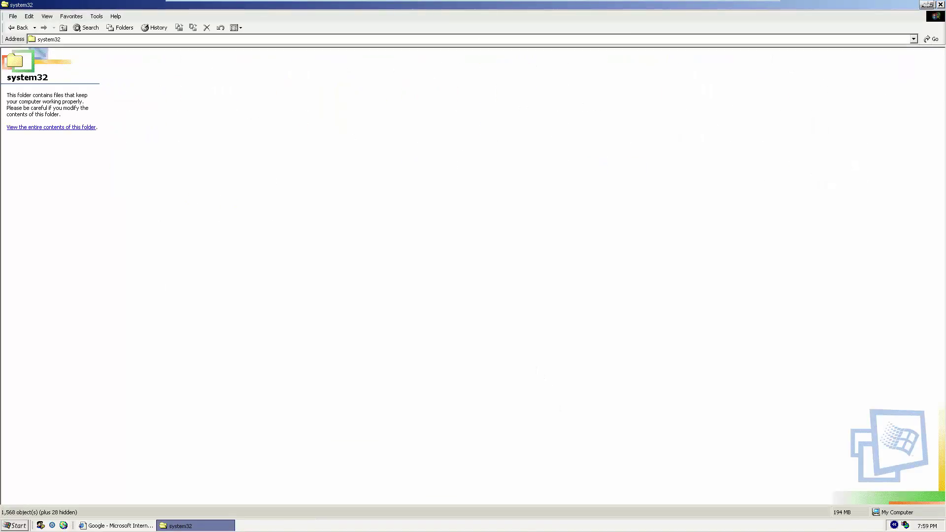
pyautogui.click(80, 127)
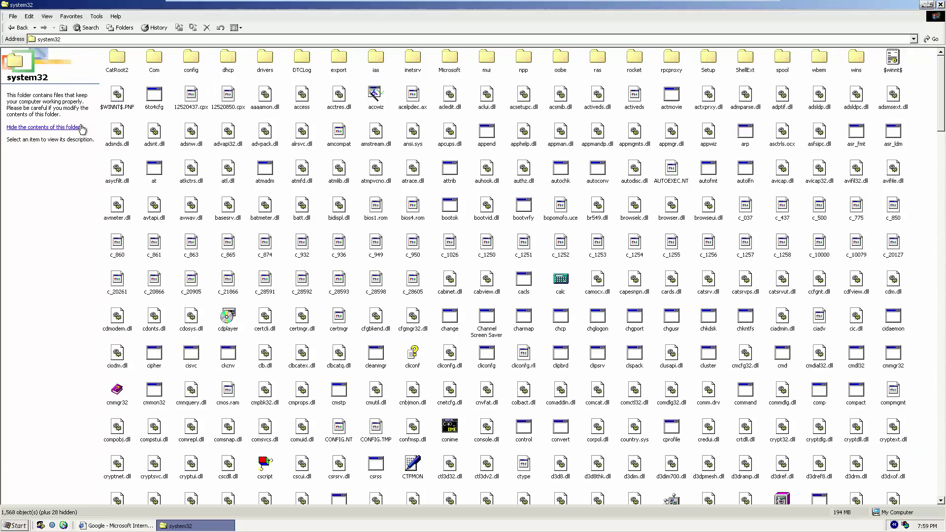
pyautogui.doubleClick(549, 291)
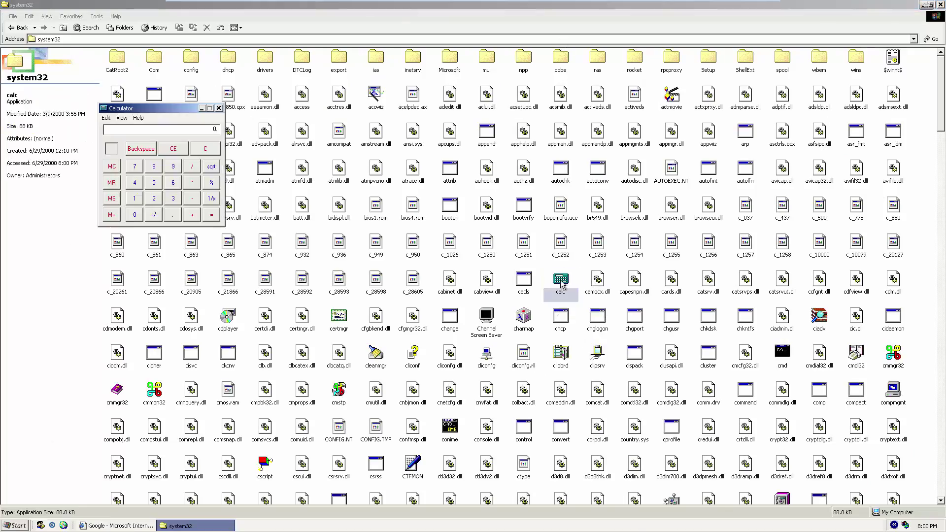
pyautogui.click(219, 108)
# Step: Scroll down system32 and run winver to show the Windows version
pyautogui.scroll(-1, 637, 320)
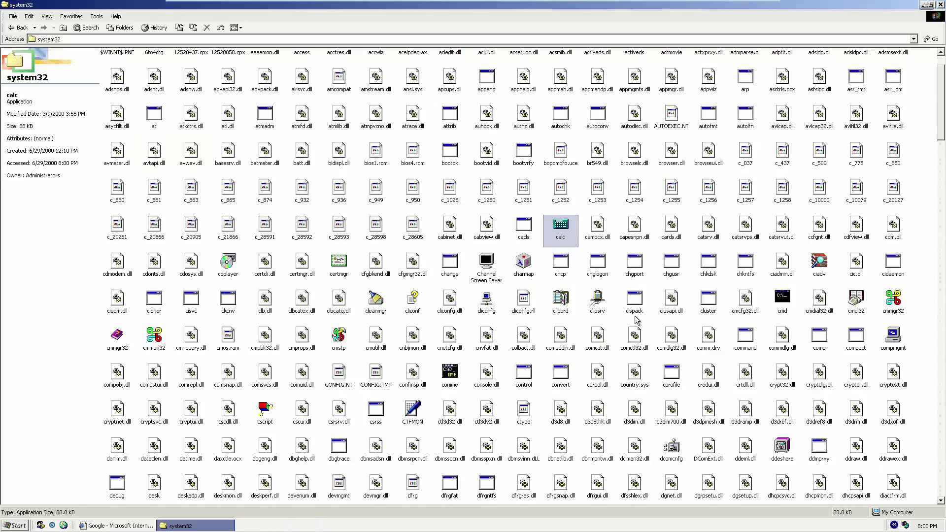
pyautogui.scroll(-3, 636, 320)
pyautogui.scroll(-10, 567, 290)
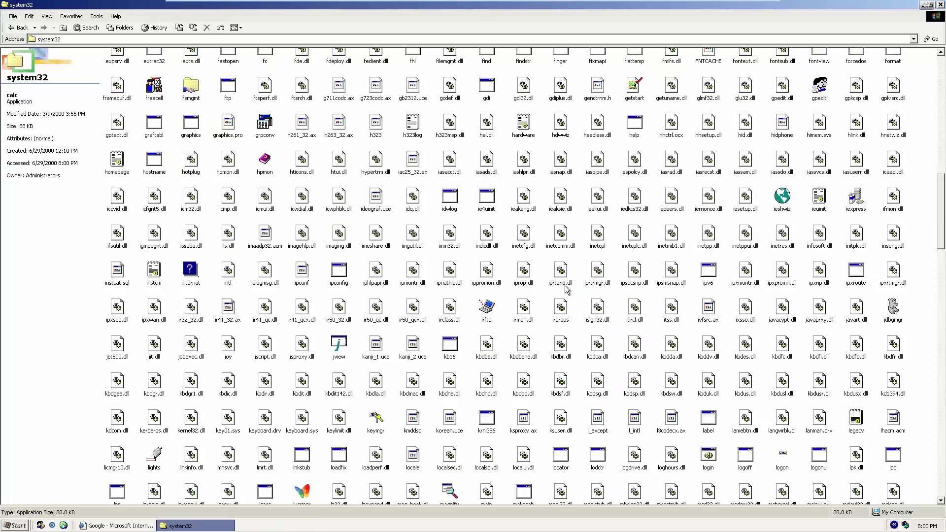
pyautogui.scroll(-15, 567, 289)
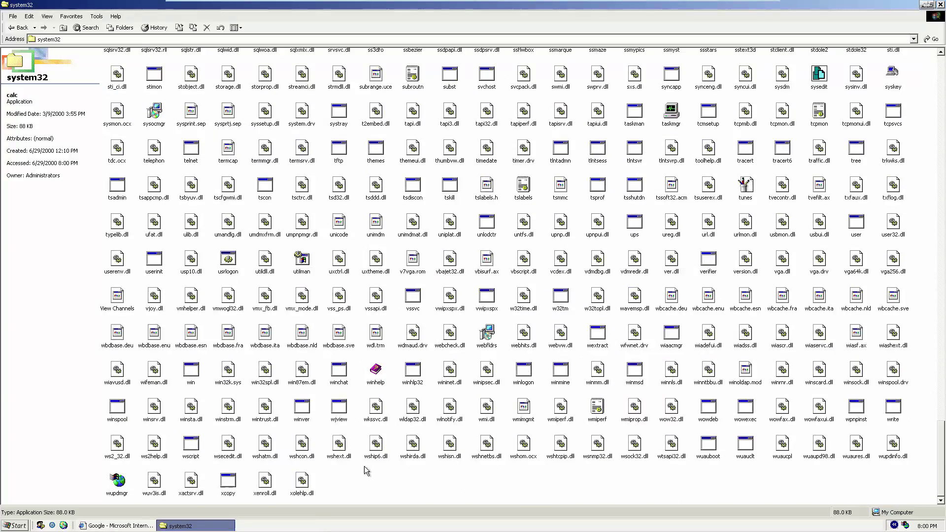
pyautogui.click(308, 415)
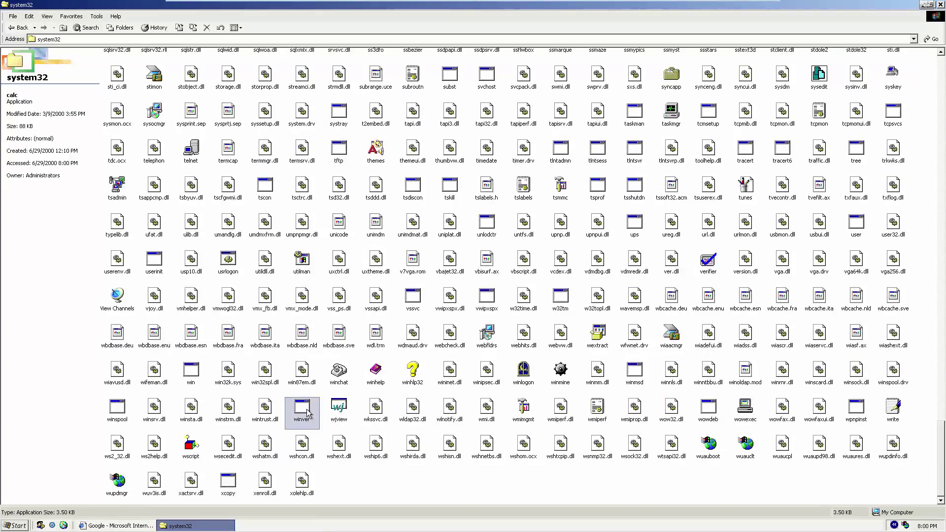
pyautogui.doubleClick(308, 415)
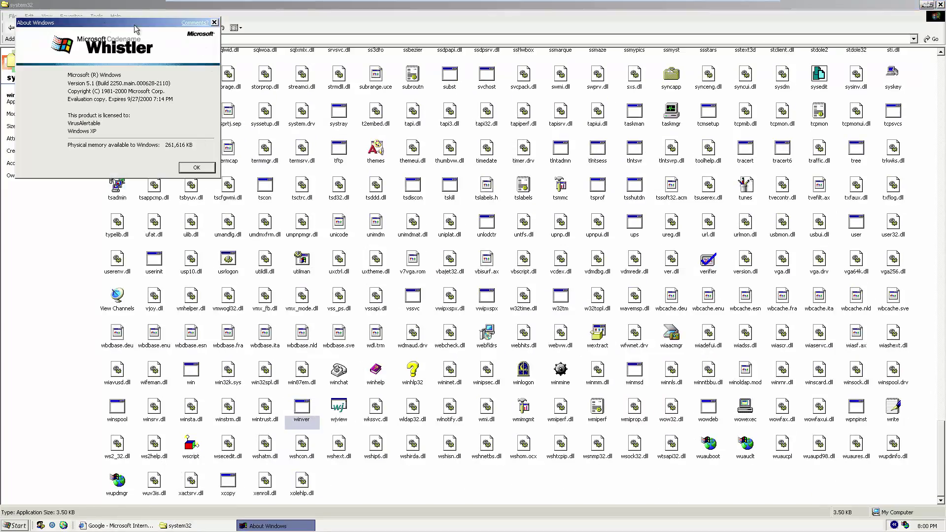
# Step: Close About Windows and the system32 window, and move the Google browser window up
pyautogui.click(195, 168)
pyautogui.click(937, 5)
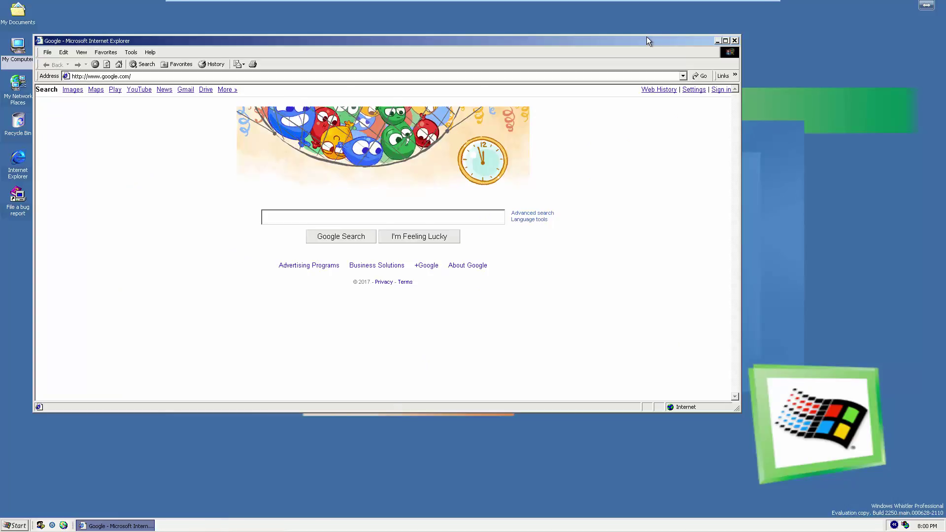
pyautogui.moveTo(649, 40); pyautogui.dragTo(647, 3)
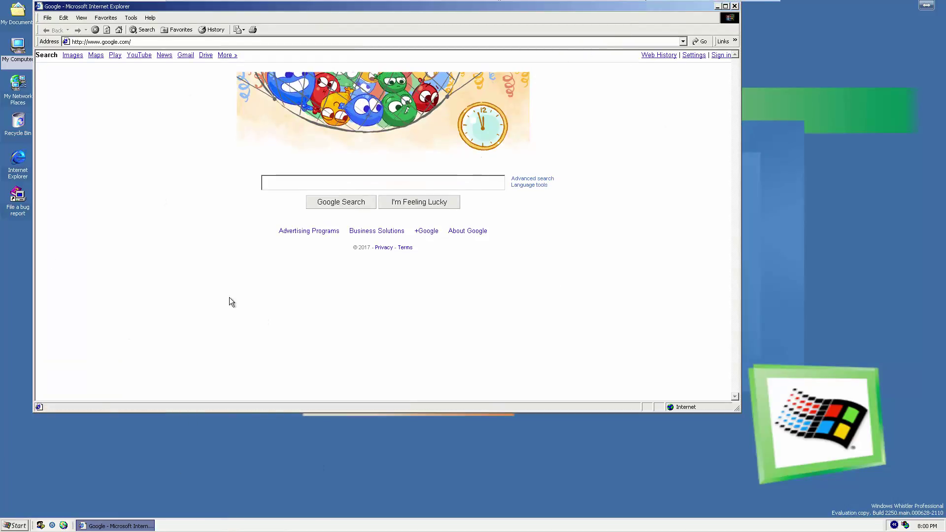
# Step: Close Internet Explorer and open Windows Help from the Start menu
pyautogui.click(735, 7)
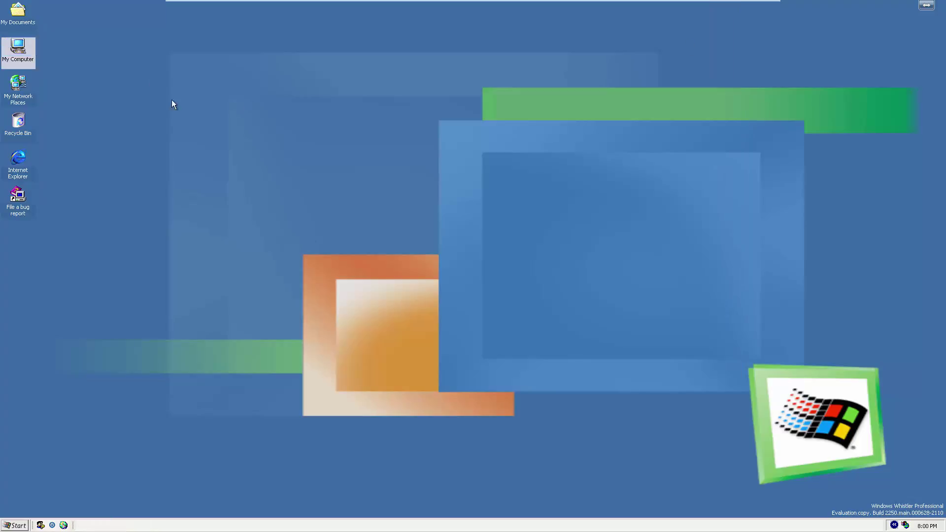
pyautogui.click(20, 525)
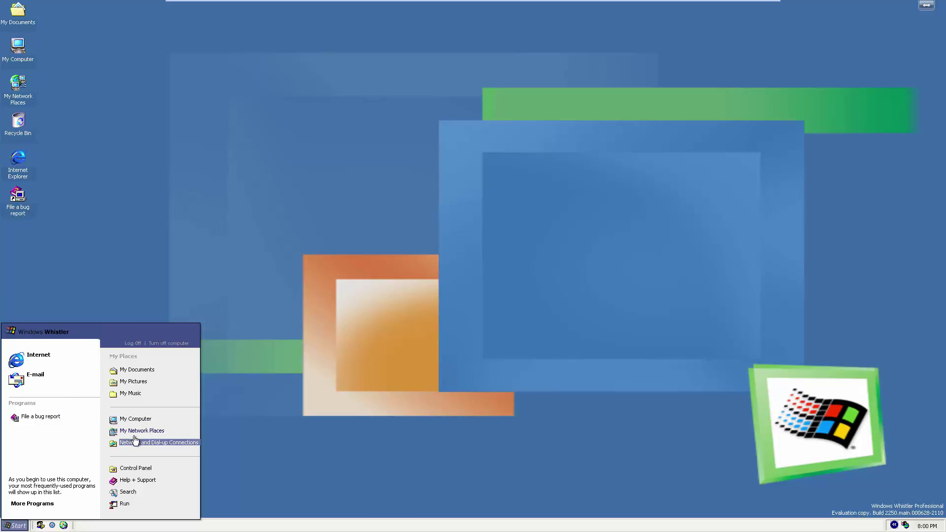
pyautogui.click(136, 483)
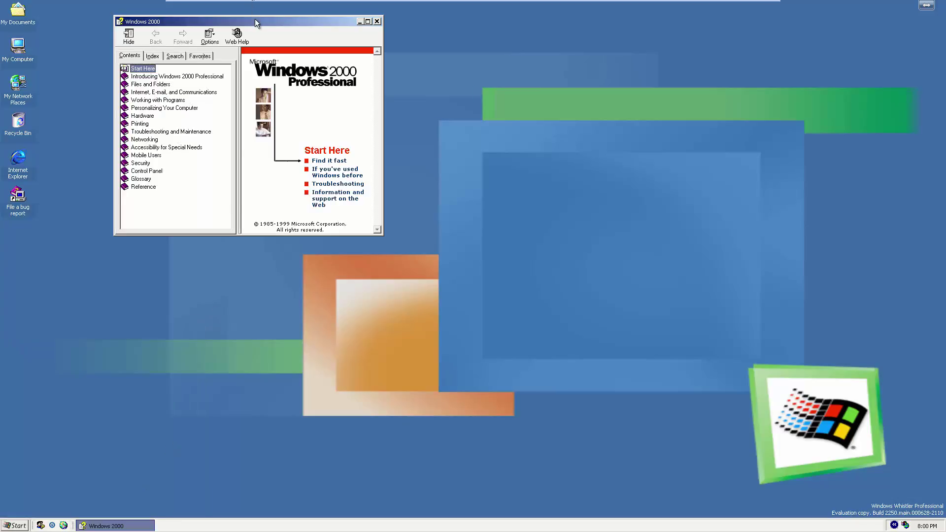
# Step: Reposition the Windows 2000 Help window, then close it
pyautogui.moveTo(255, 22); pyautogui.dragTo(287, 61)
pyautogui.click(427, 291)
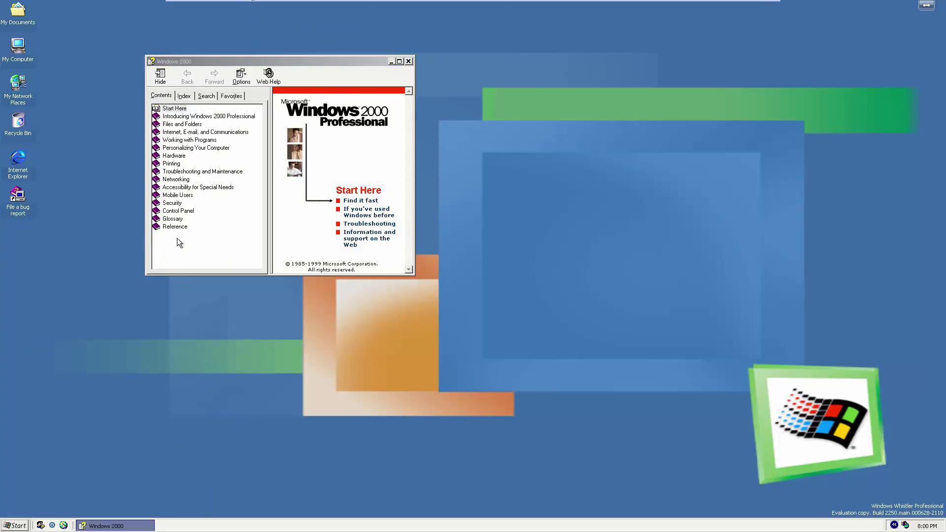
pyautogui.click(409, 61)
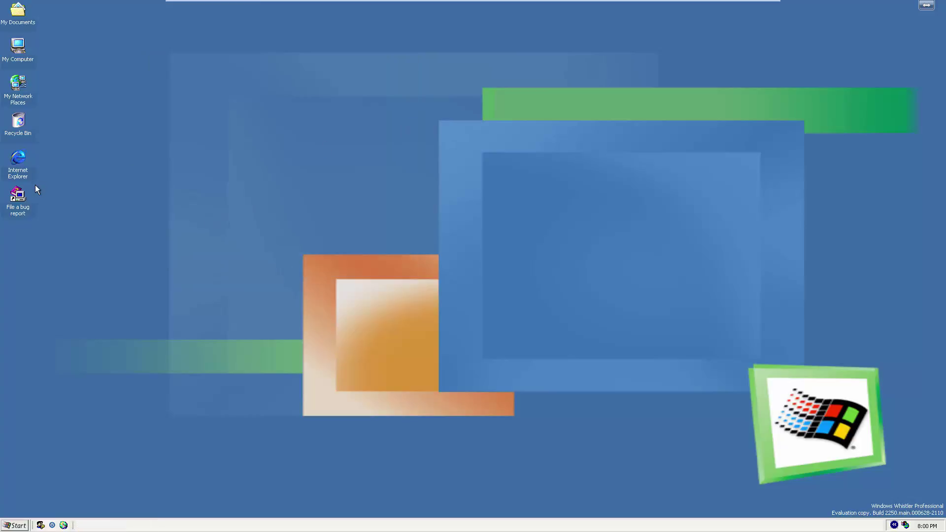
# Step: Open Help and Support, browse Using Windows Millennium Edition, then list Assisted support's MSN Computing Central forums
pyautogui.doubleClick(26, 193)
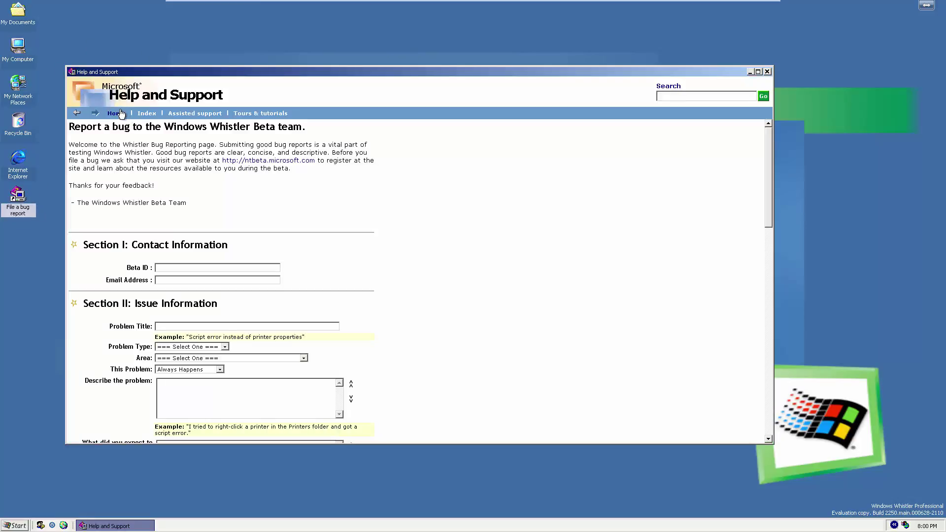
pyautogui.click(116, 113)
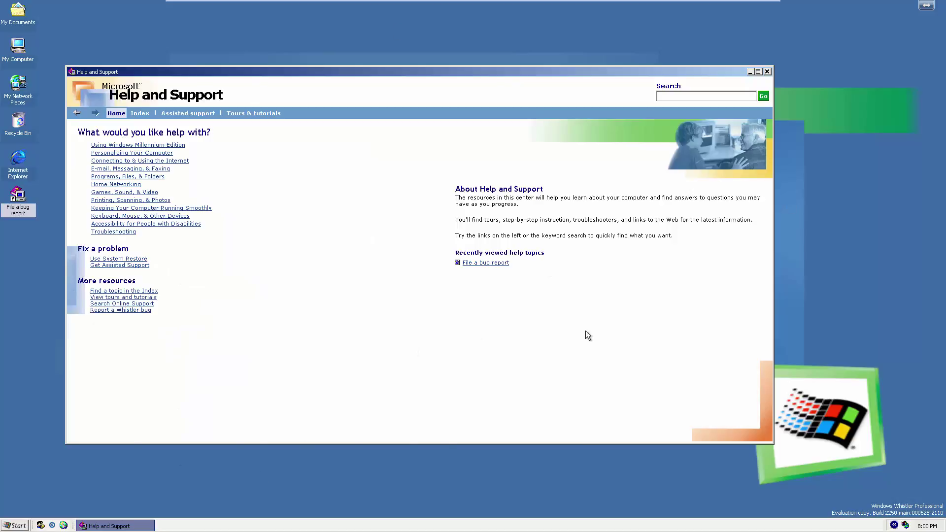
pyautogui.click(158, 145)
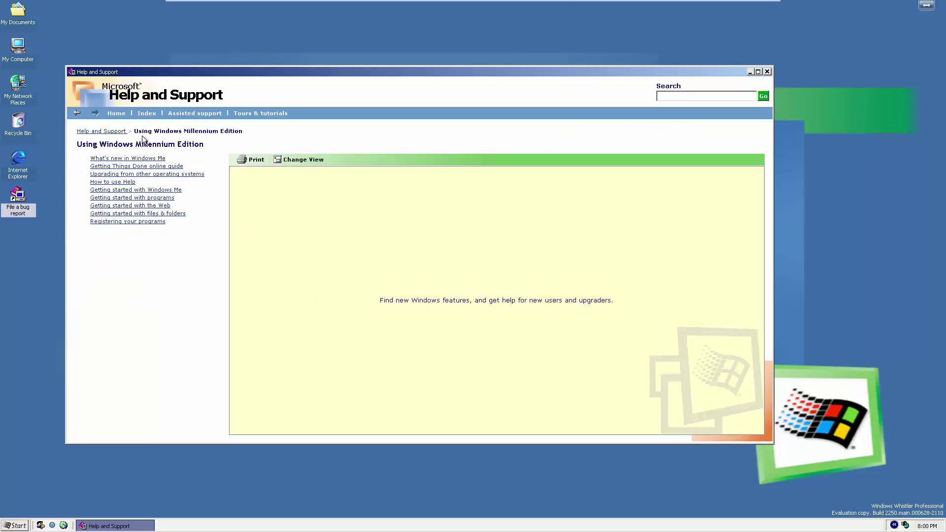
pyautogui.click(117, 113)
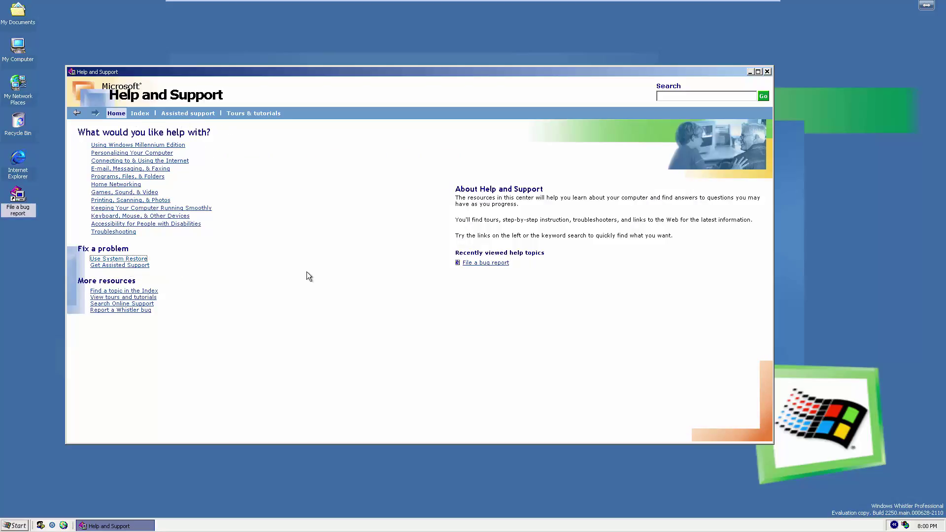
pyautogui.click(210, 112)
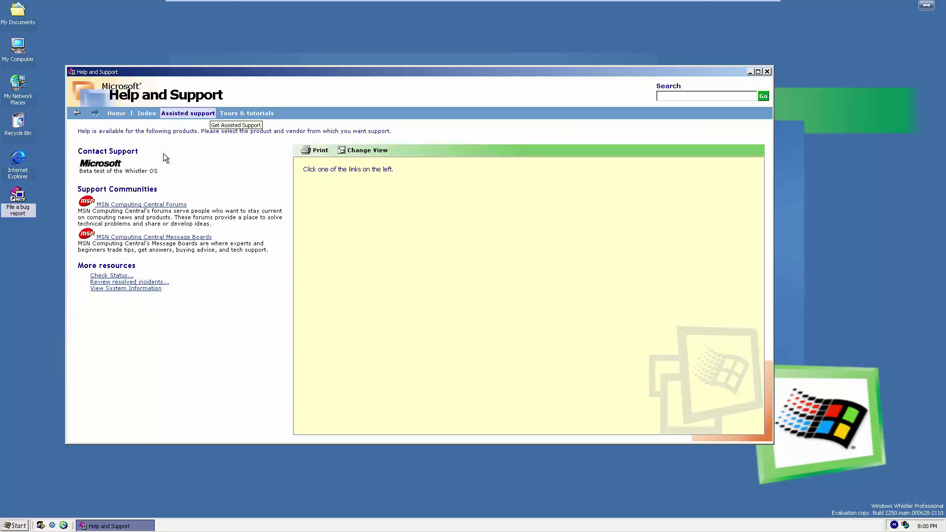
pyautogui.click(148, 205)
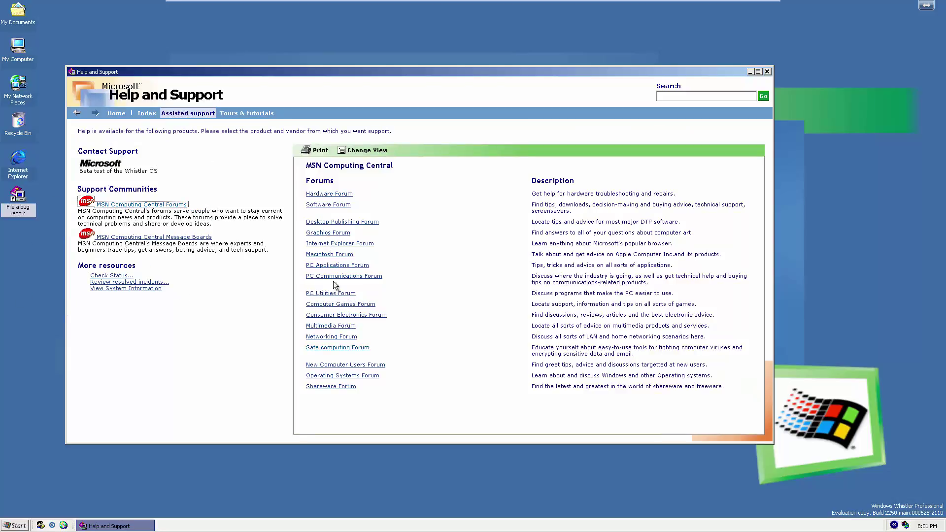
# Step: Try the Hardware Forum and another forum link, closing each domain-for-sale browser window
pyautogui.click(329, 195)
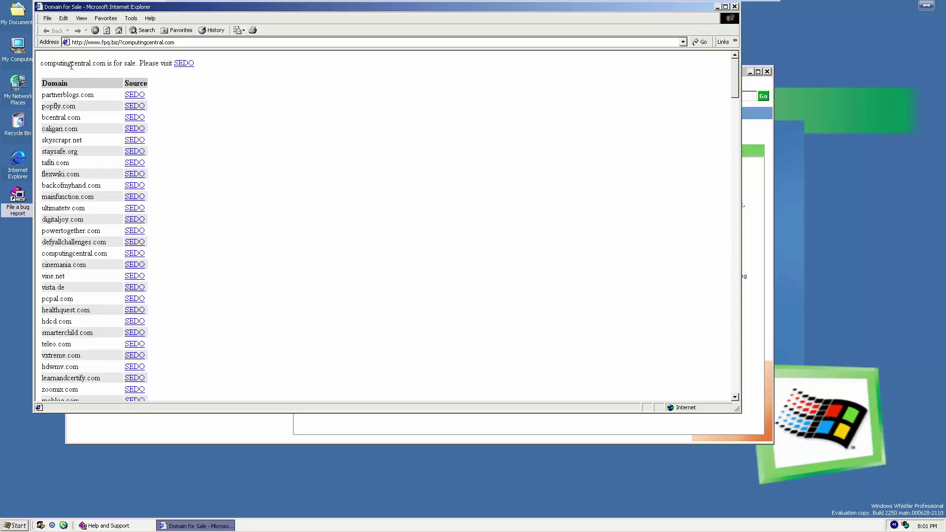
pyautogui.click(735, 7)
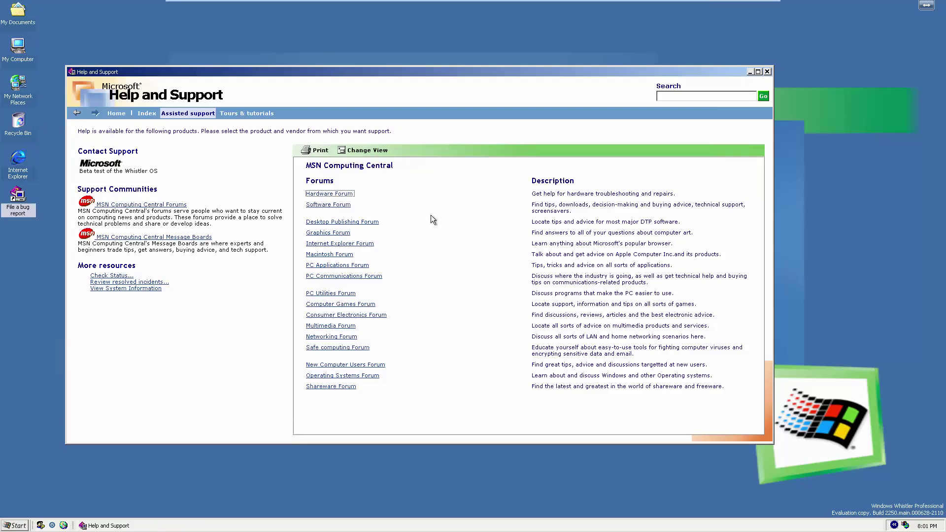
pyautogui.click(347, 234)
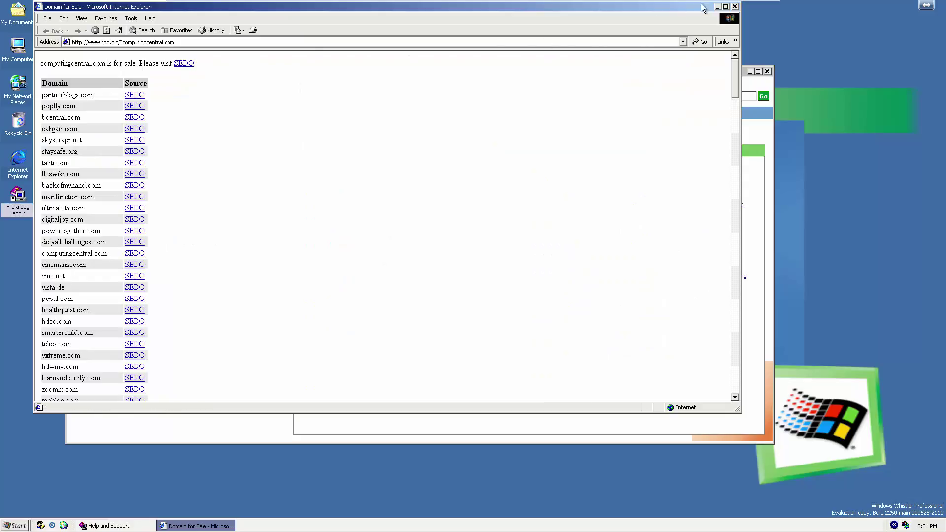
pyautogui.click(734, 6)
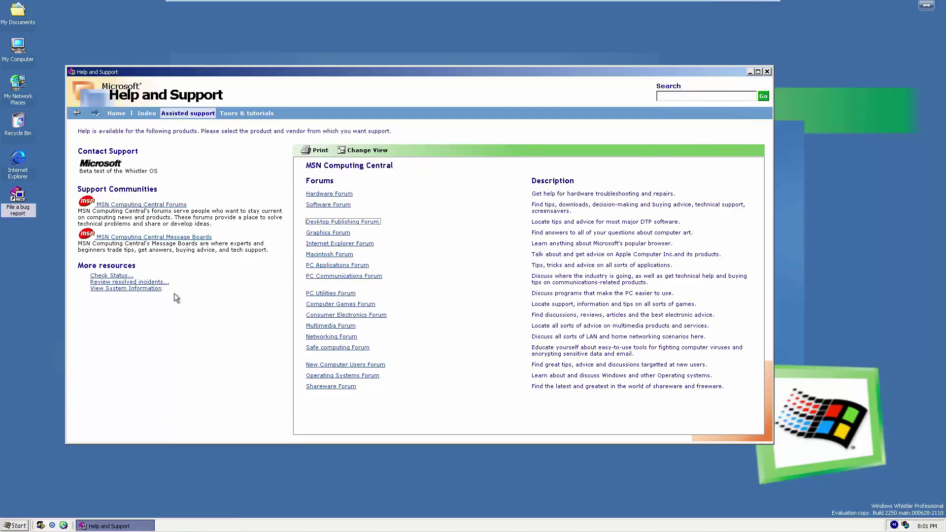
# Step: View the Tours & tutorials list, close Help and Support, and open the Start menu
pyautogui.click(229, 113)
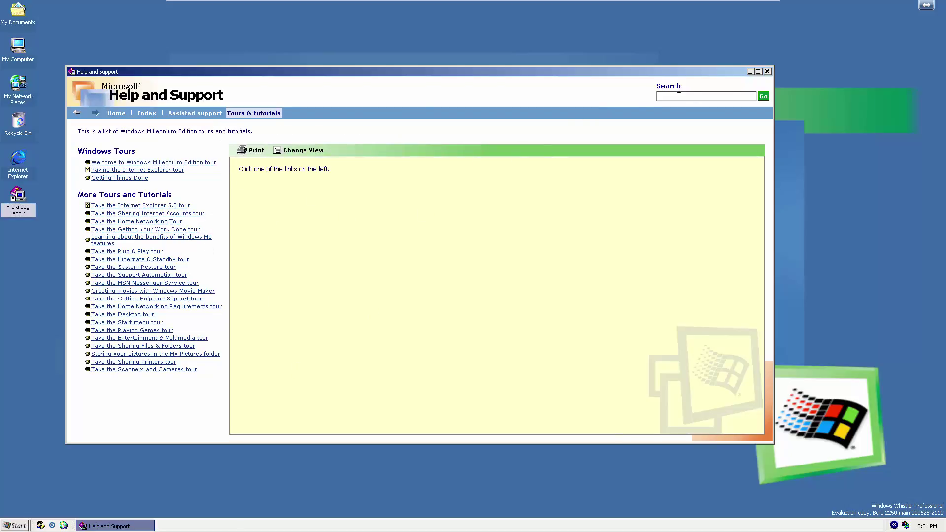
pyautogui.click(767, 72)
pyautogui.click(15, 526)
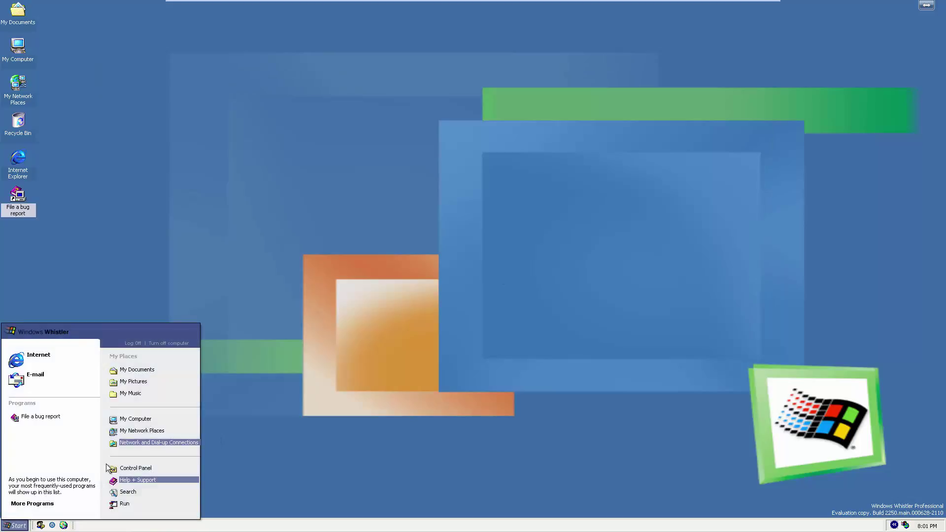
# Step: Open Control Panel maximized, switch to the Pick a Category view, and open User Accounts
pyautogui.click(135, 469)
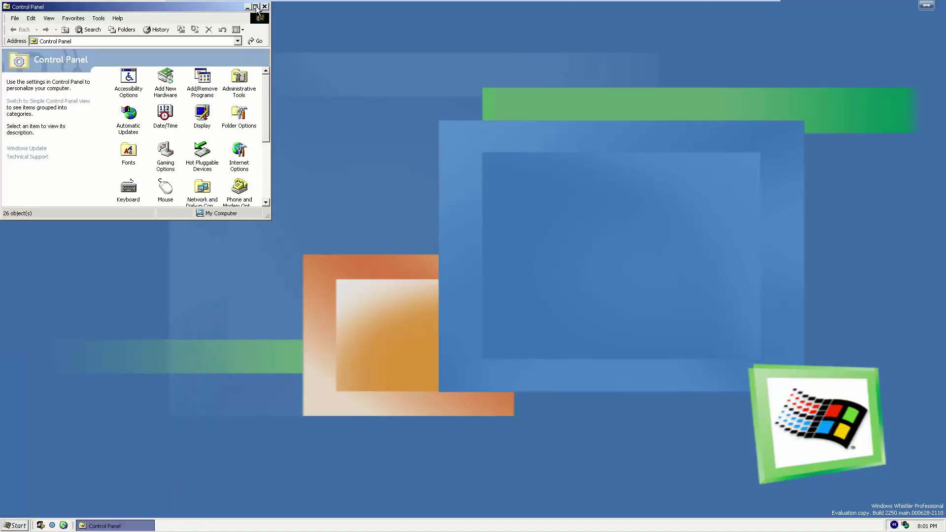
pyautogui.click(256, 7)
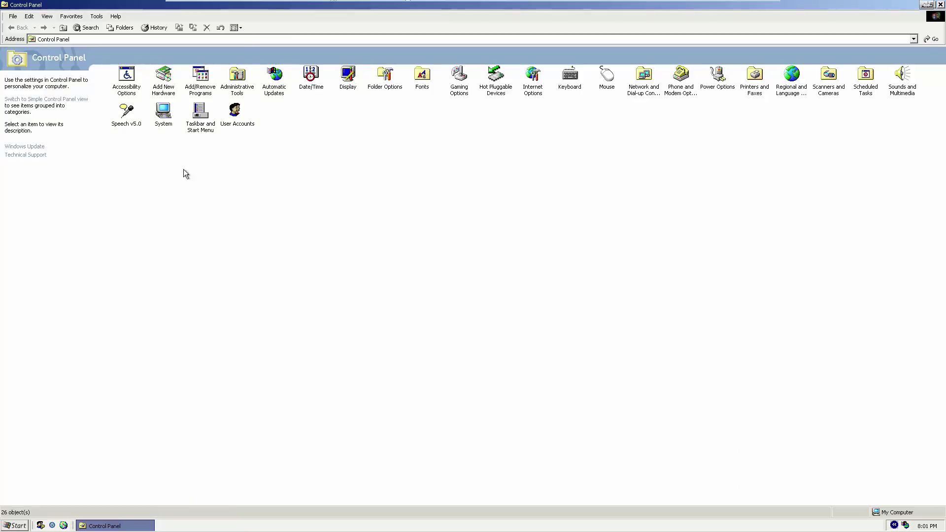
pyautogui.click(40, 100)
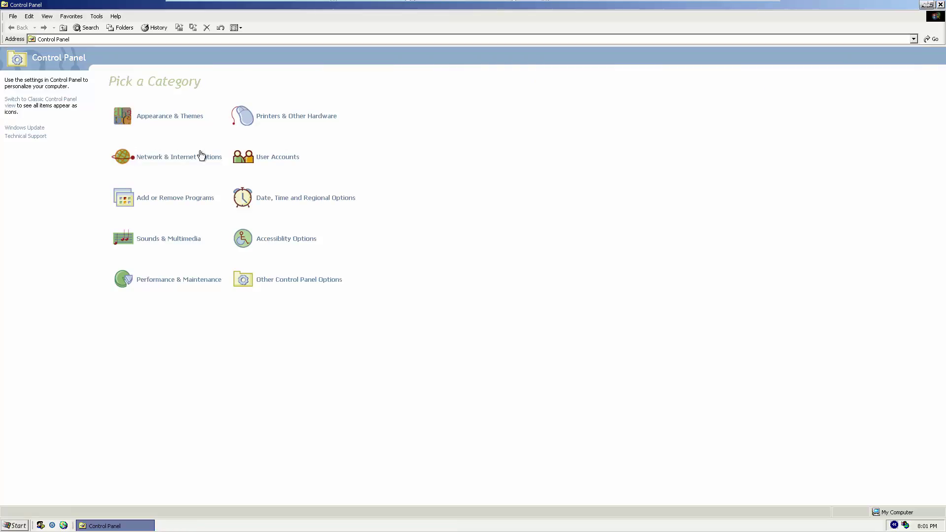
pyautogui.click(262, 163)
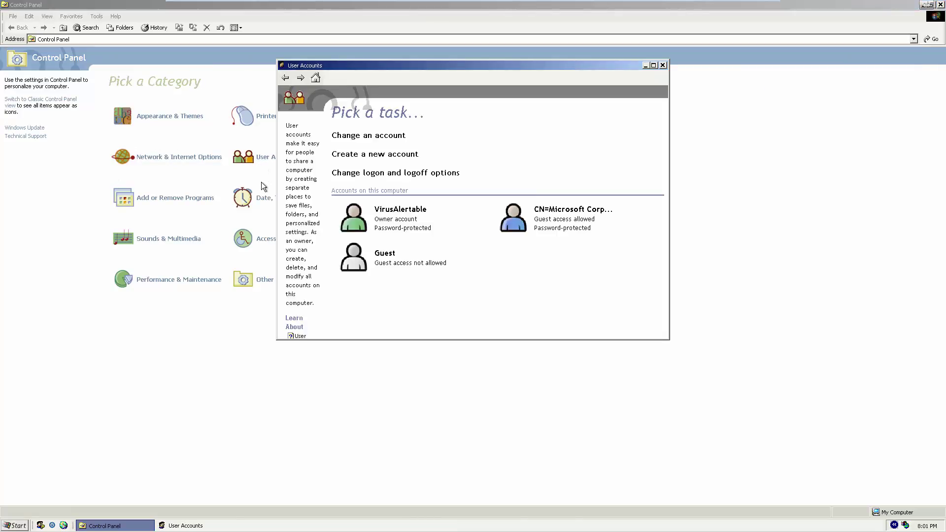
# Step: View the owner account's Change my picture options, cancel without changes, and close User Accounts
pyautogui.click(386, 223)
pyautogui.click(382, 174)
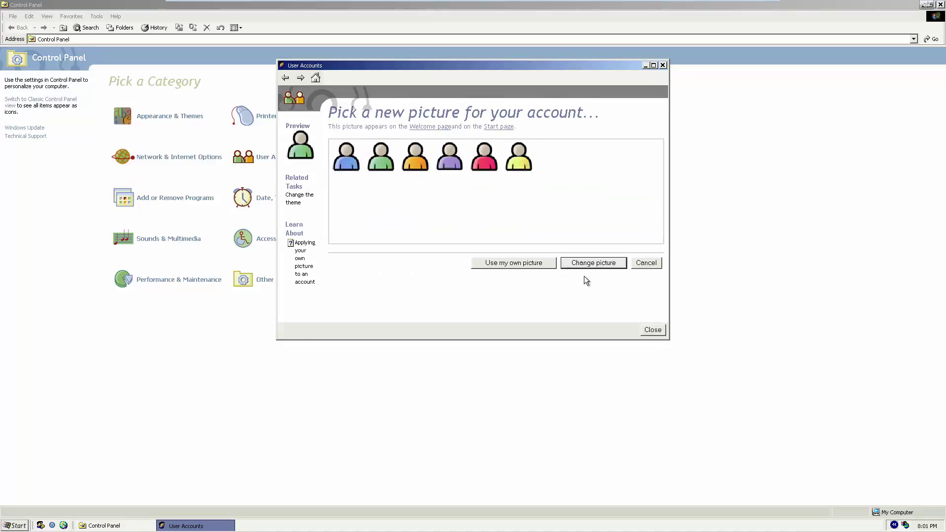
pyautogui.click(655, 266)
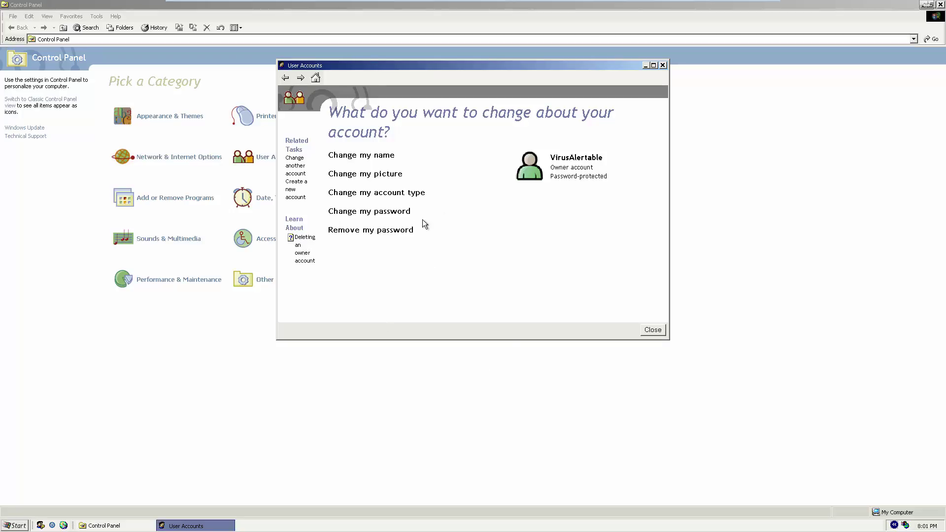
pyautogui.click(663, 65)
# Step: Complete the Automatic Updates setup by accepting the license agreement, then close Control Panel
pyautogui.click(834, 507)
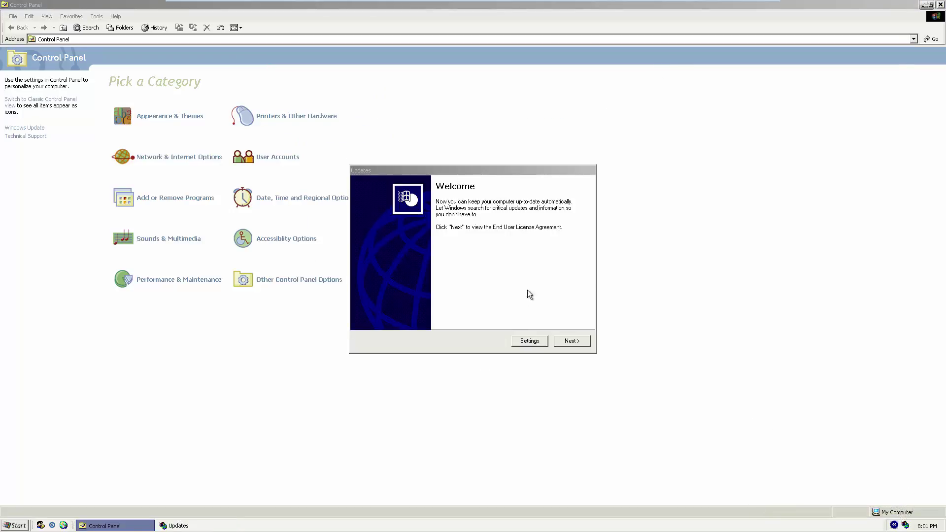
pyautogui.click(516, 333)
pyautogui.click(587, 344)
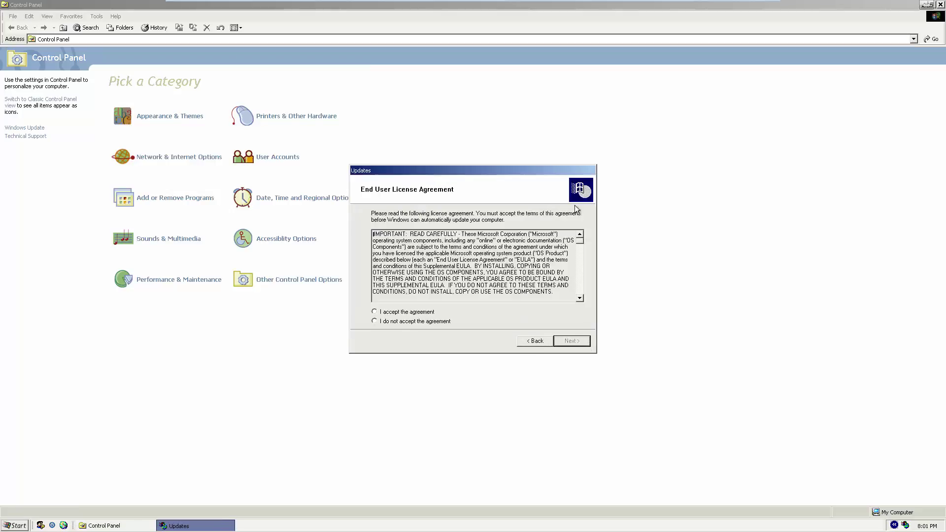
pyautogui.click(432, 313)
pyautogui.click(561, 345)
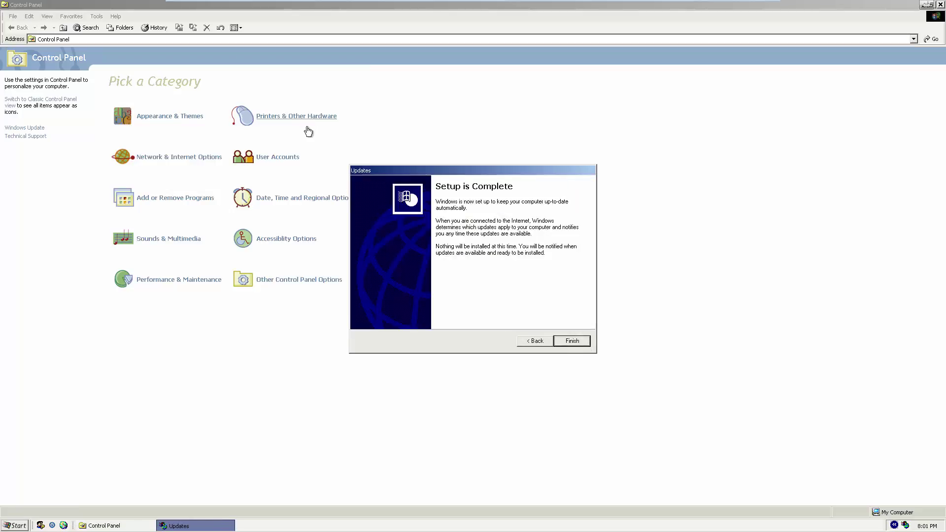
pyautogui.click(571, 341)
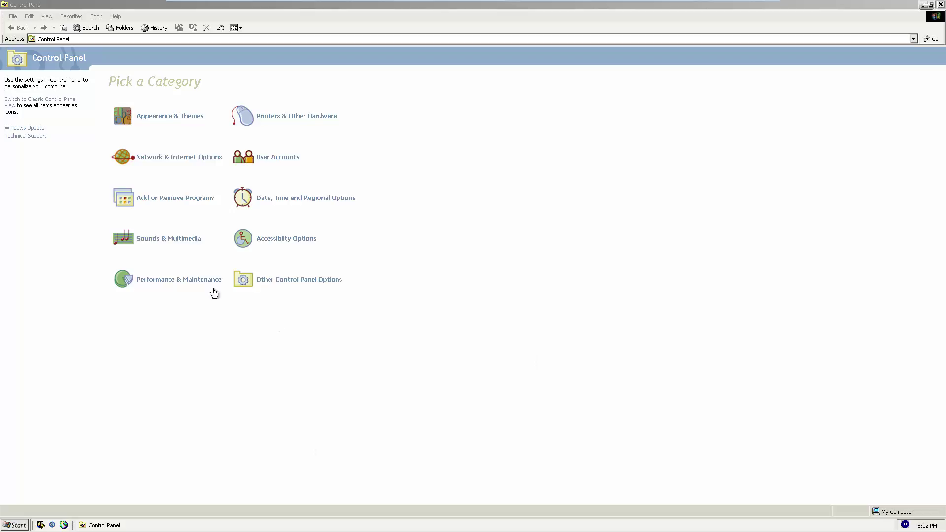
pyautogui.click(941, 5)
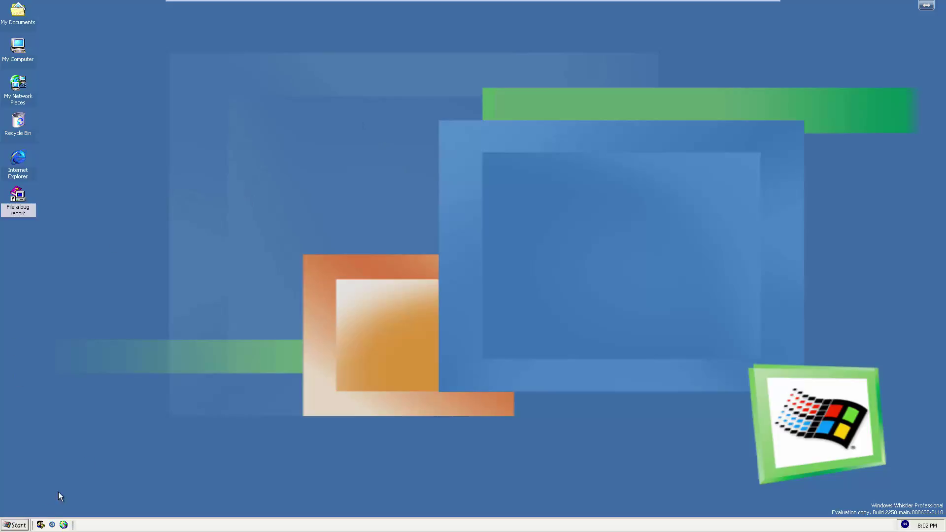
# Step: Launch Paint from Accessories, then close it and choose No to discard the scribble
pyautogui.click(15, 524)
pyautogui.moveTo(37, 506)
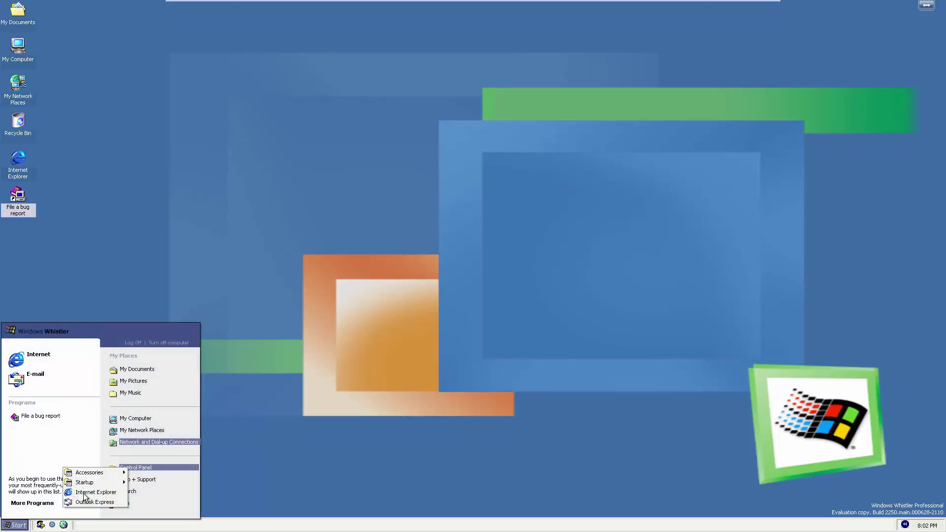
pyautogui.moveTo(106, 475)
pyautogui.moveTo(166, 360)
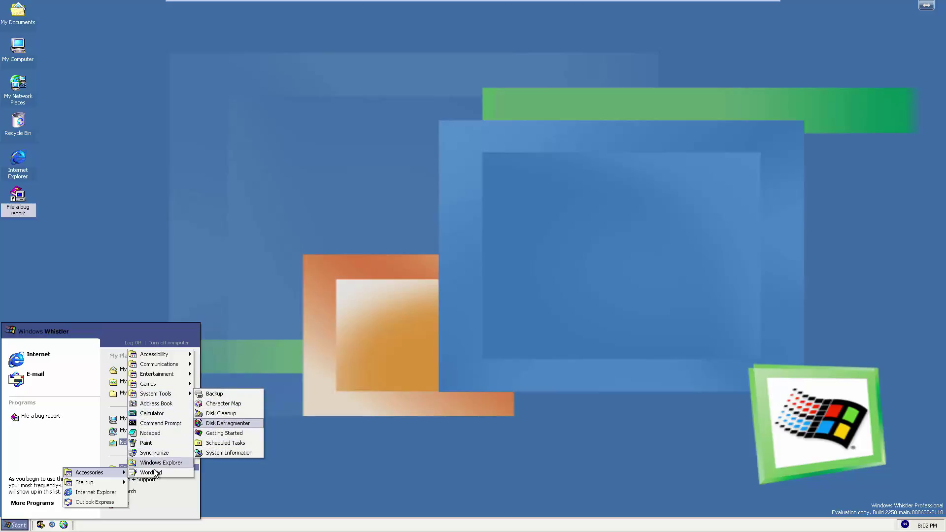
pyautogui.click(162, 443)
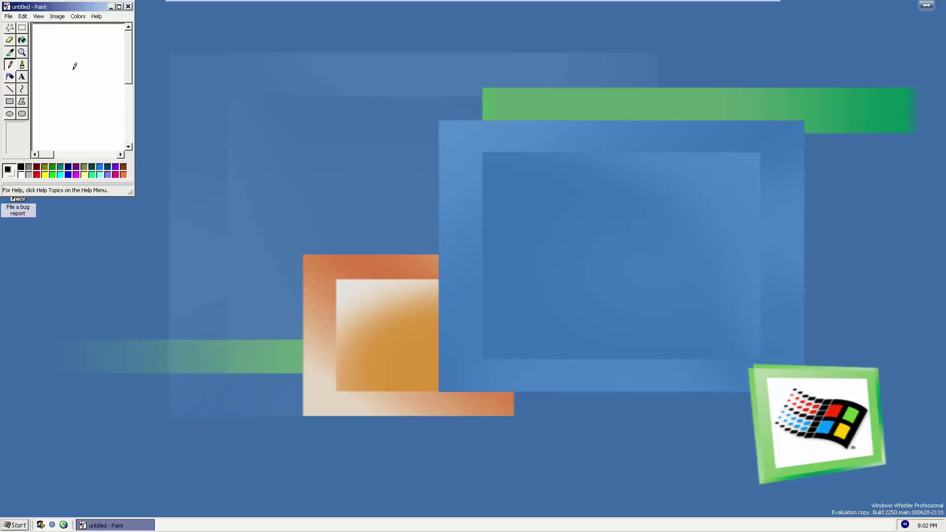
pyautogui.click(128, 7)
pyautogui.click(77, 115)
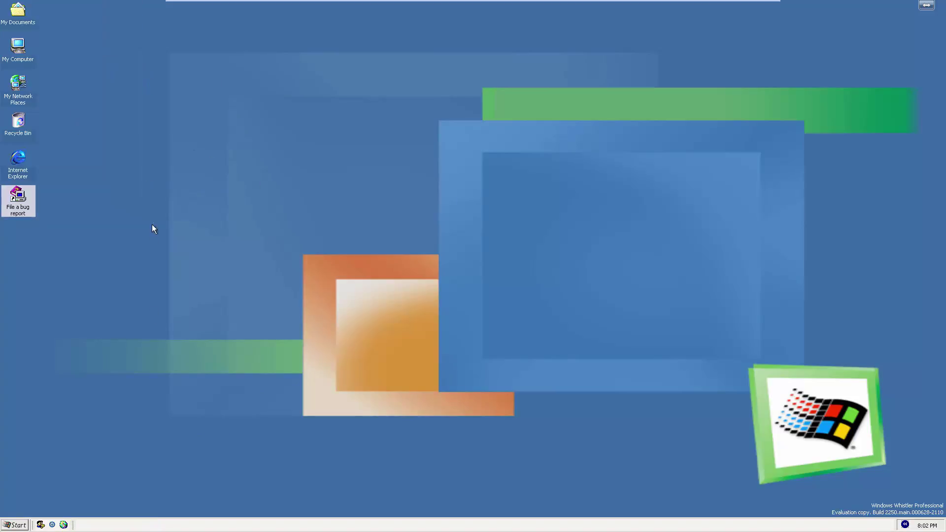
# Step: Choose Log Off in the Start menu to bring up the Log Off Windows prompt
pyautogui.click(21, 525)
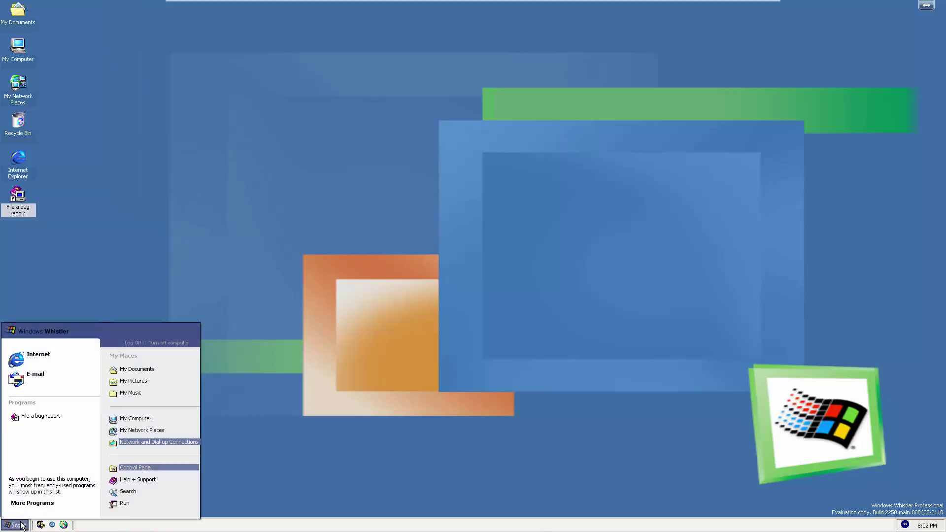
pyautogui.click(133, 343)
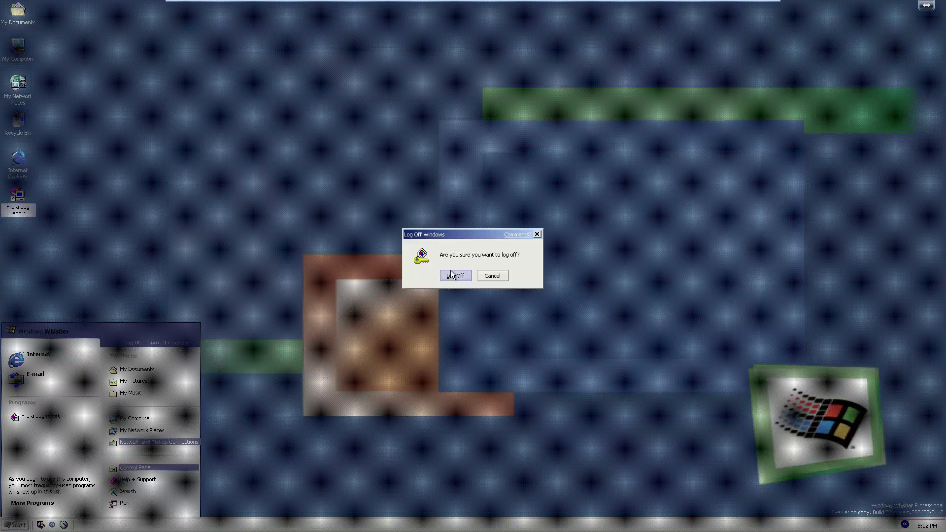